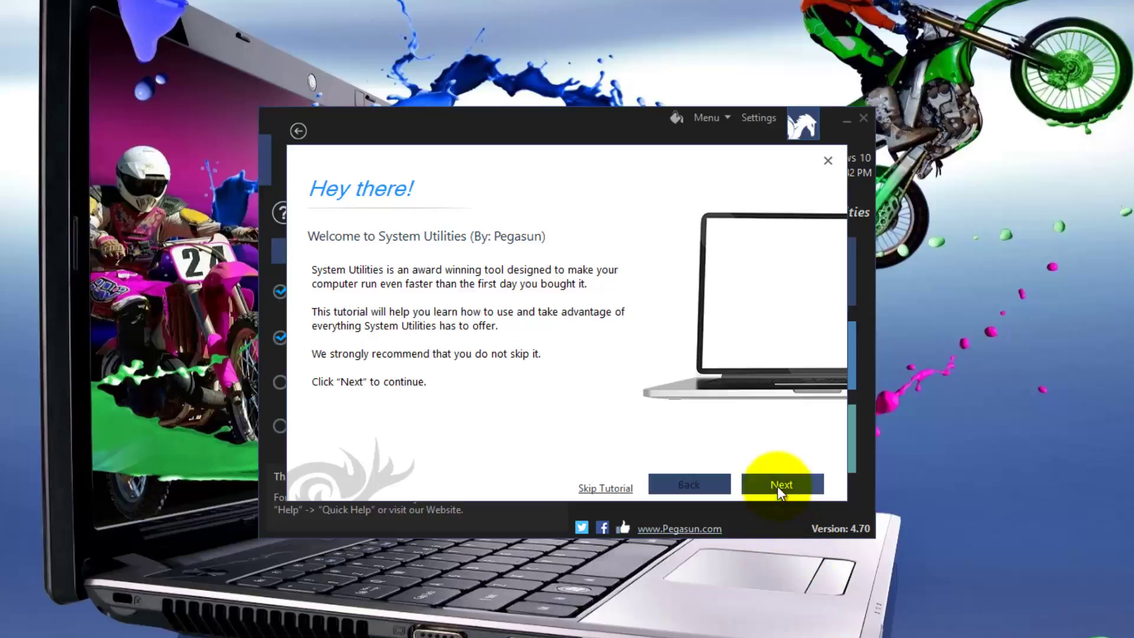
Go through the System Utilities welcome tutorial to its end without creating a restore point or subscribing to the newsletter.
click(780, 482)
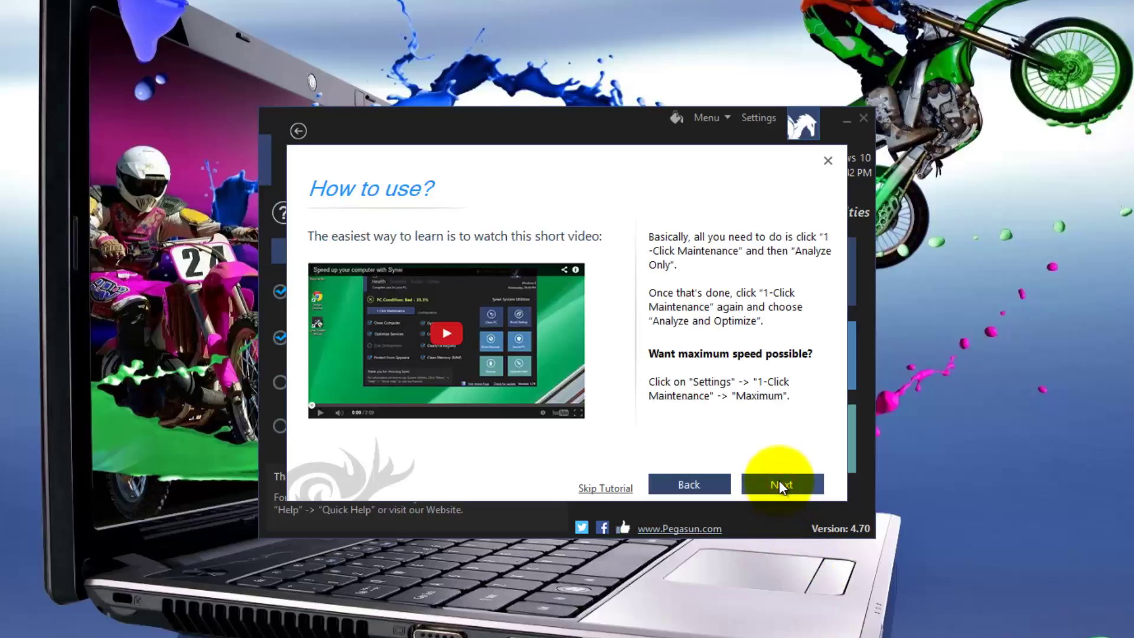
click(779, 485)
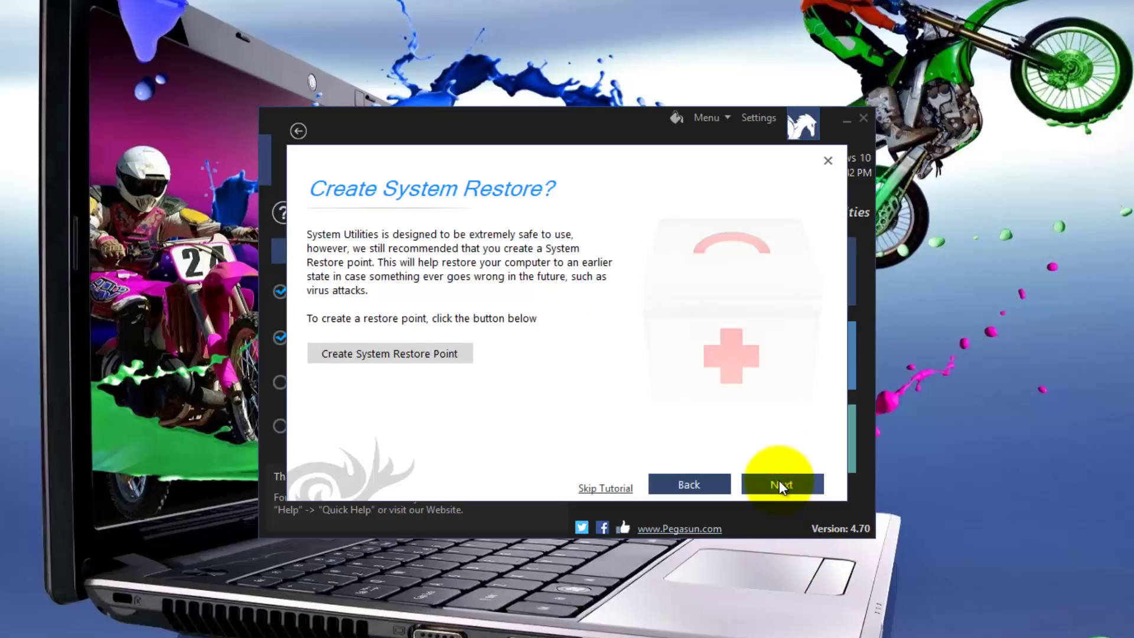
click(780, 483)
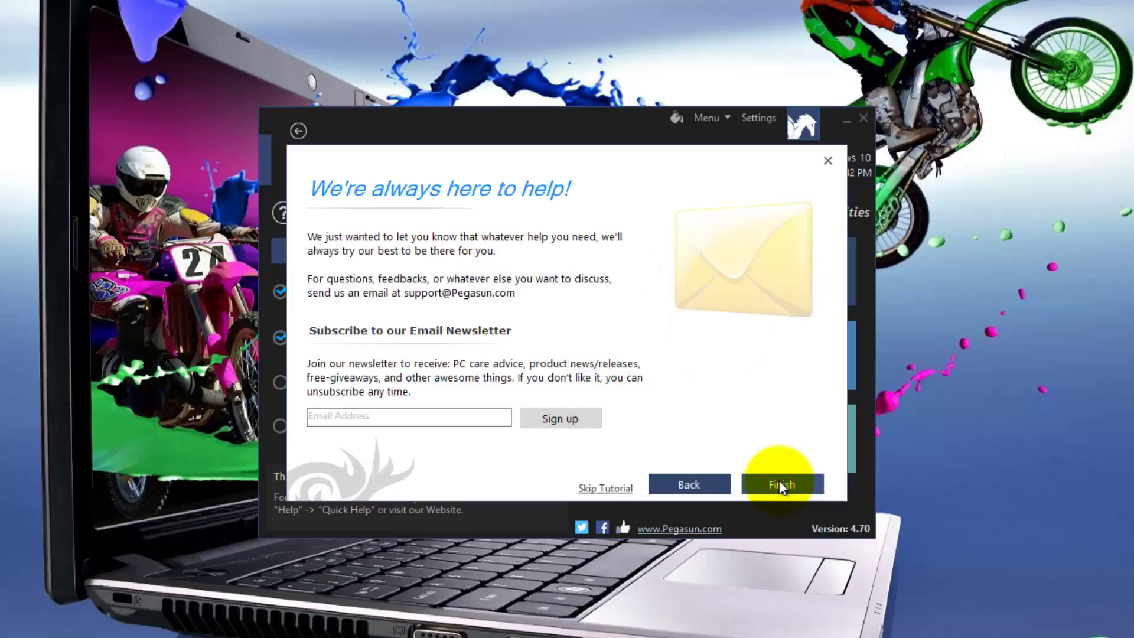
click(780, 485)
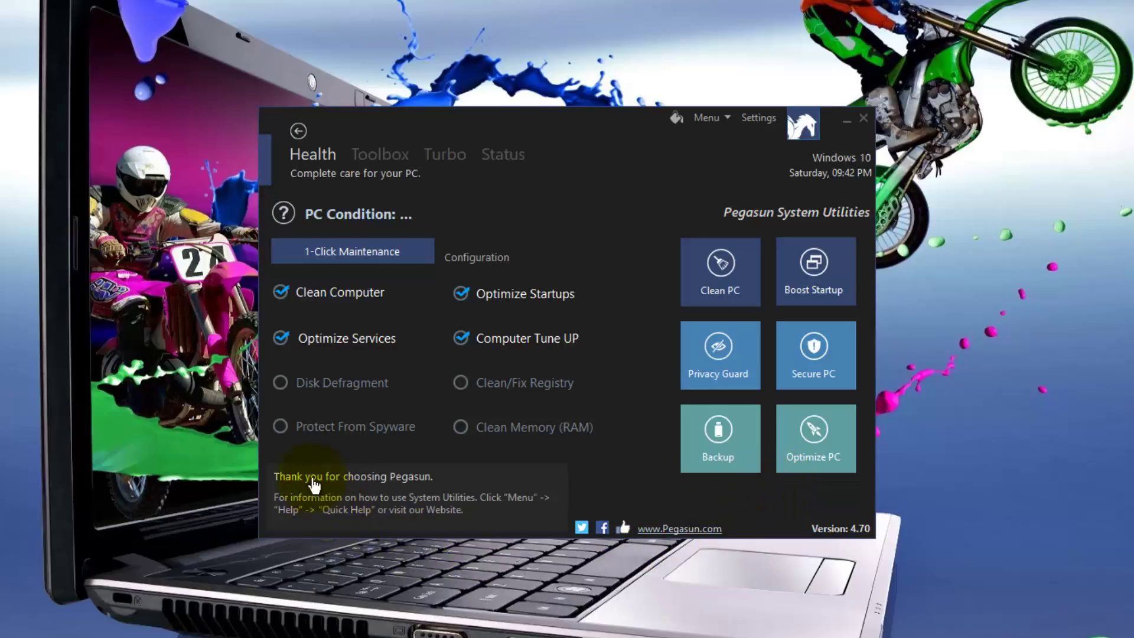
Add Protect From Spyware, Clean/Fix Registry and Clean Memory (RAM) to the 1-Click Maintenance tasks.
click(281, 424)
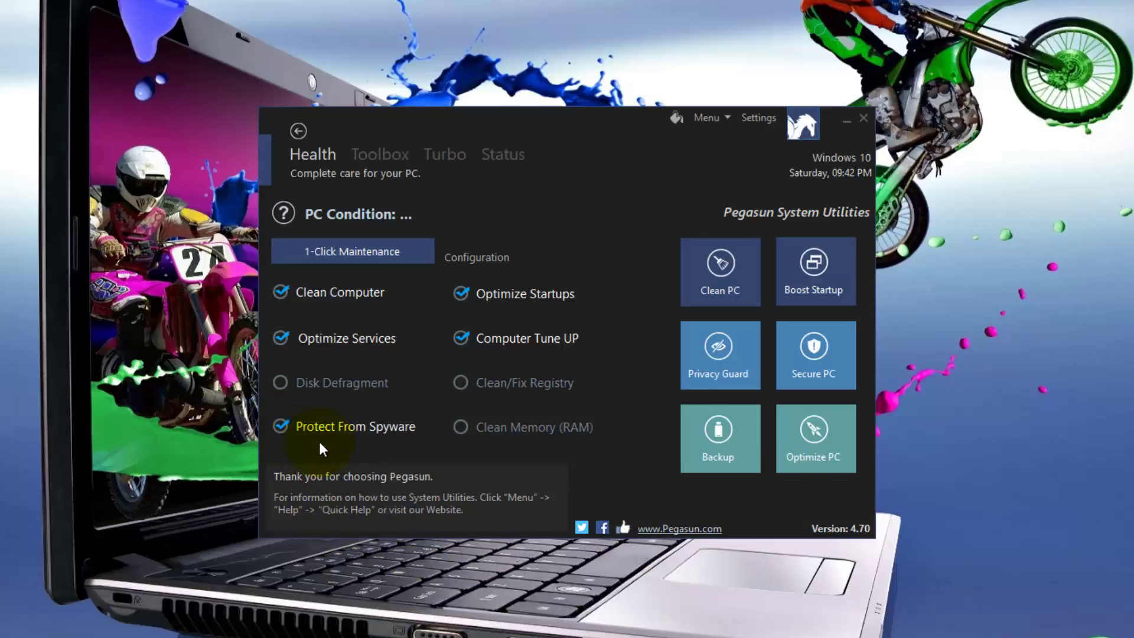
click(461, 381)
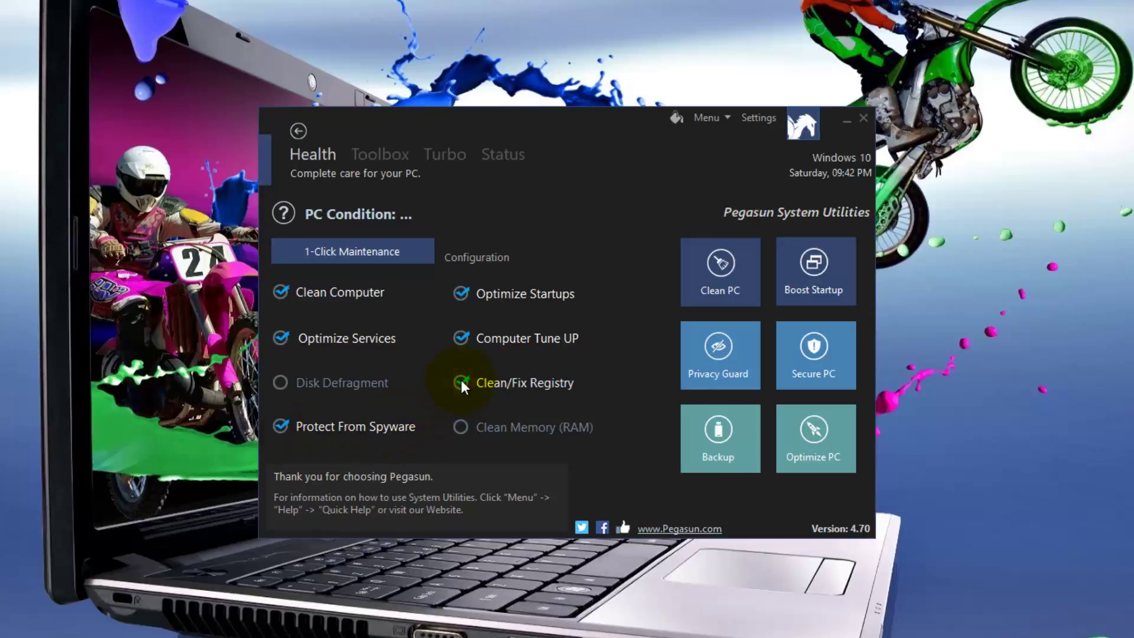
click(460, 426)
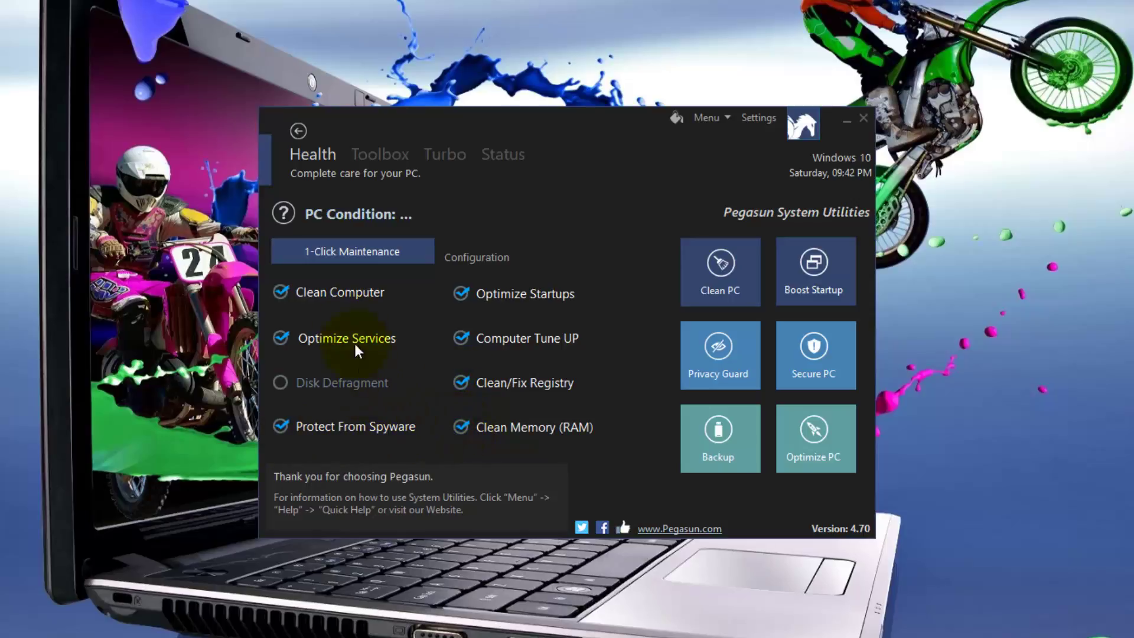
Run 1-Click Maintenance in Analyze and Optimize mode, and return to the Health page once it completes.
click(349, 248)
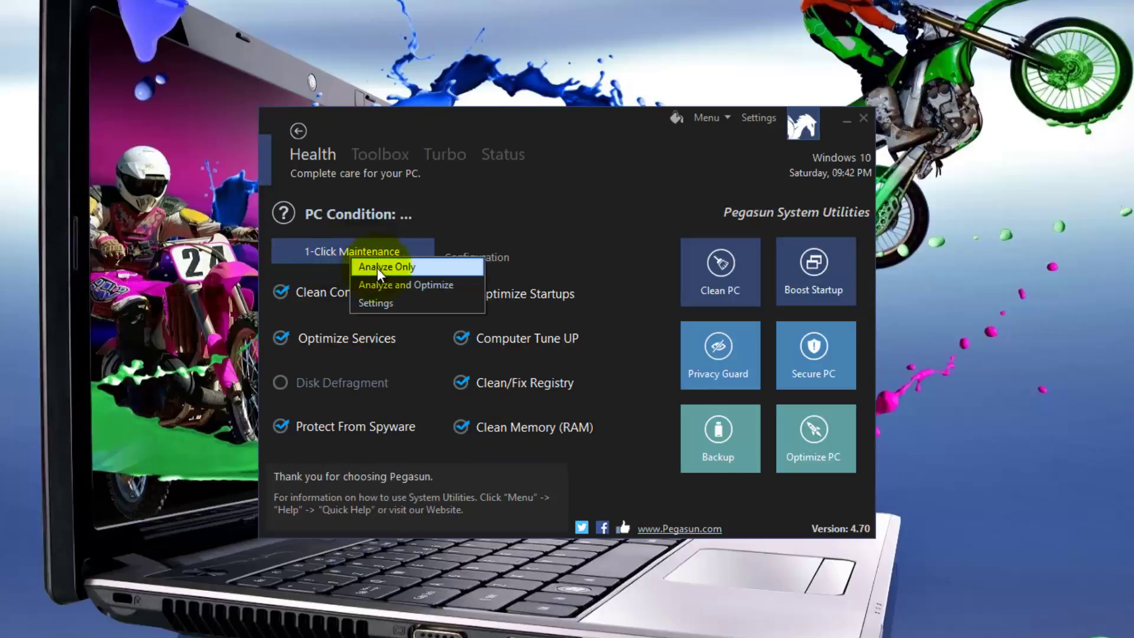
click(366, 284)
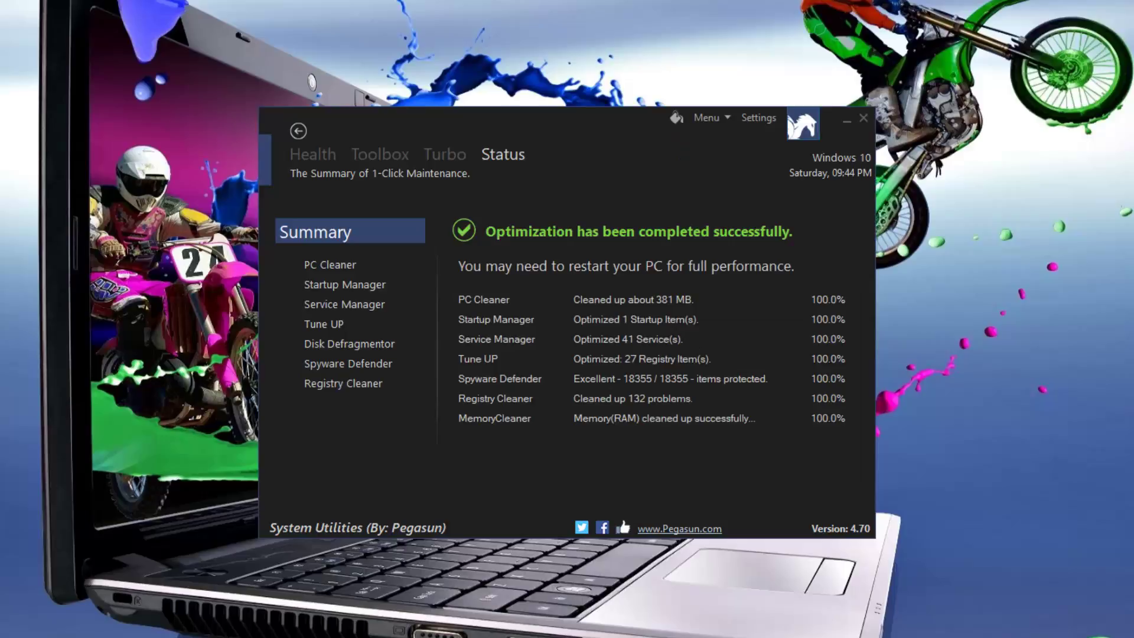
click(314, 154)
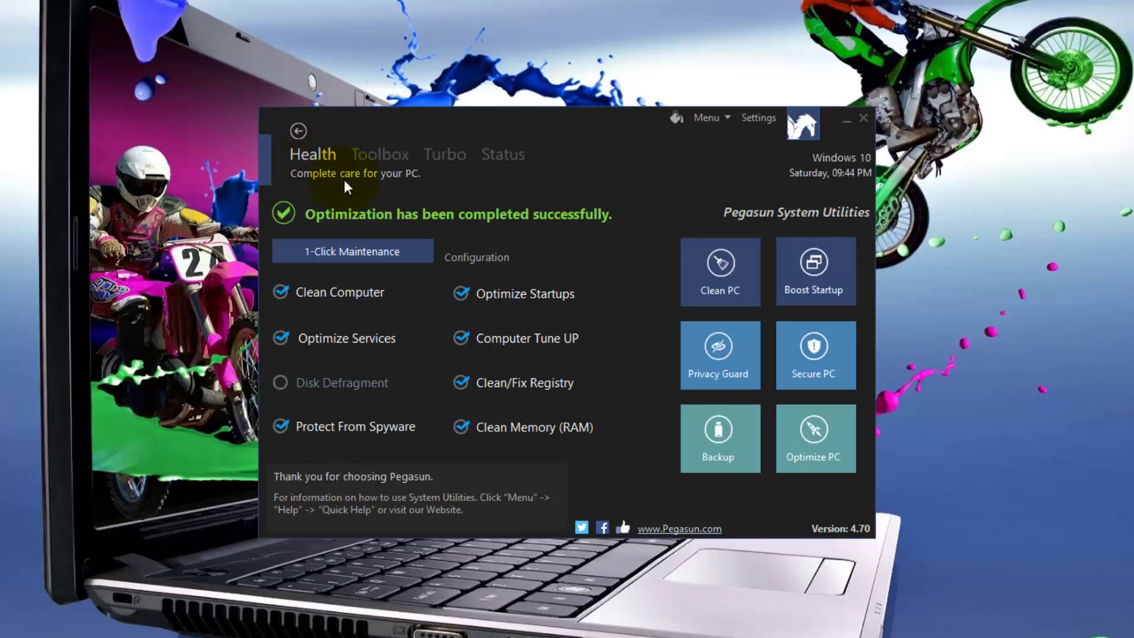
Open the Clean your PC tool and include Empty Recycle Bin among the System places to clean.
click(377, 153)
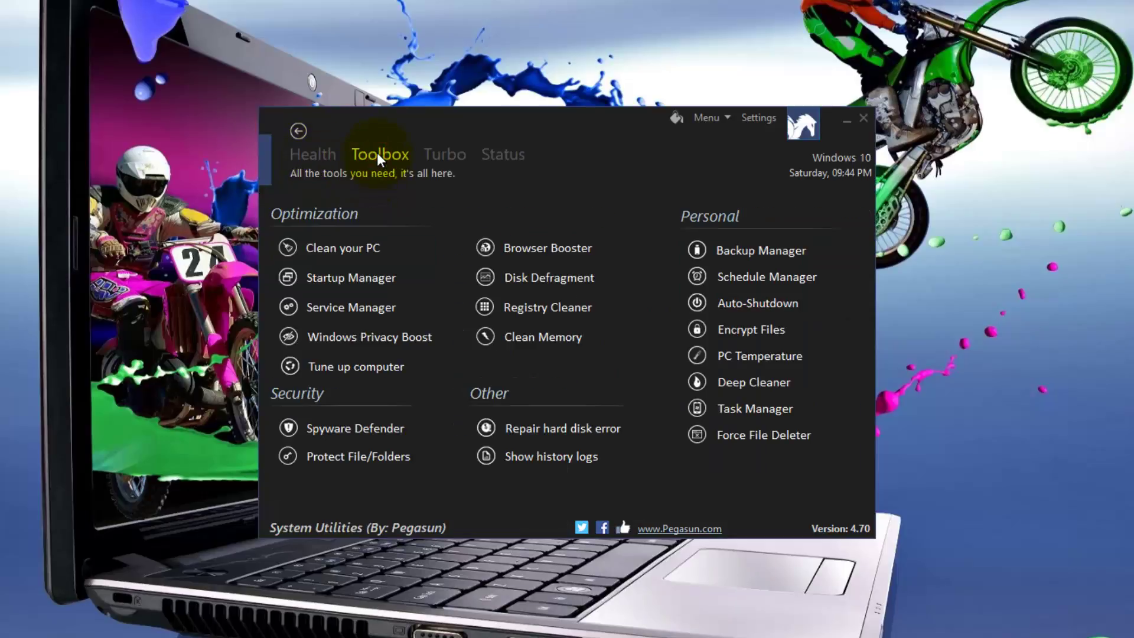
click(332, 248)
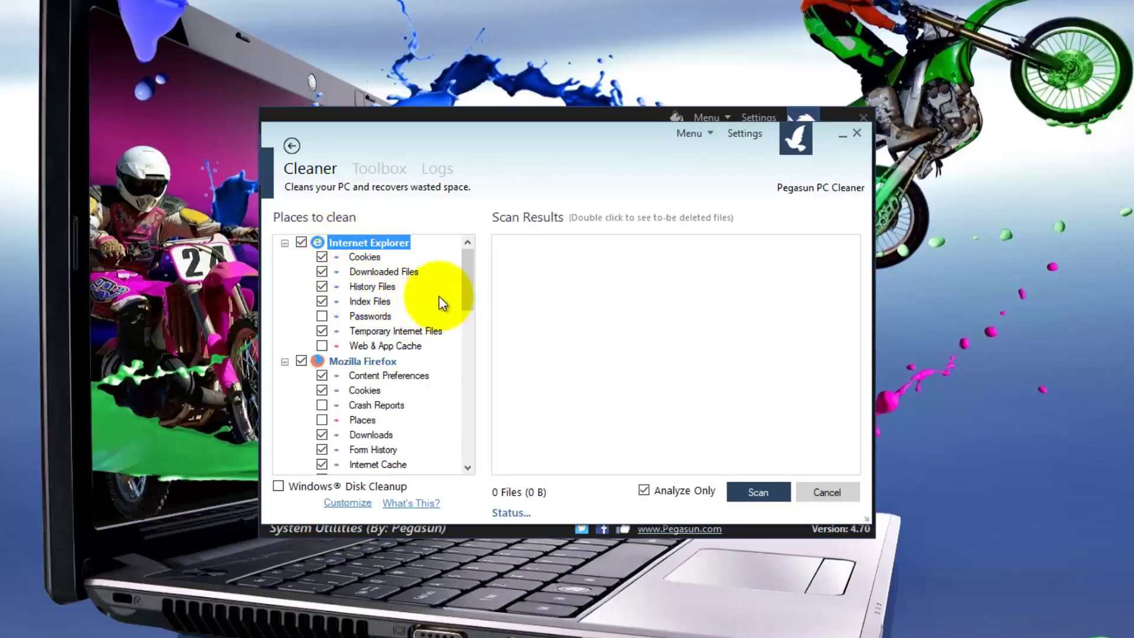
drag(466, 275, 475, 356)
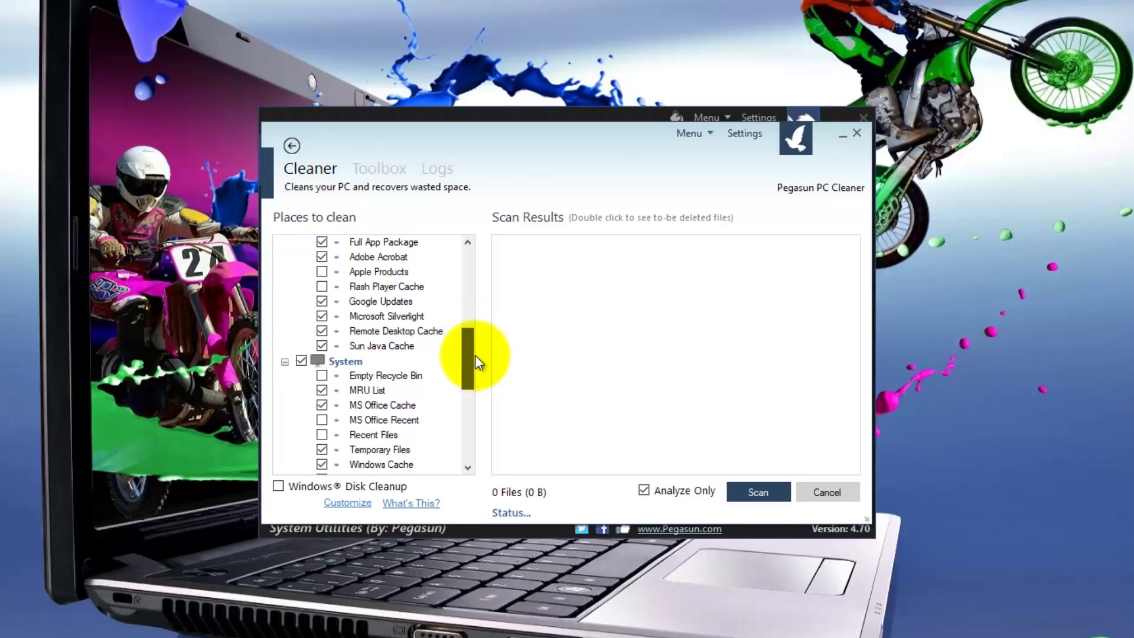
click(323, 377)
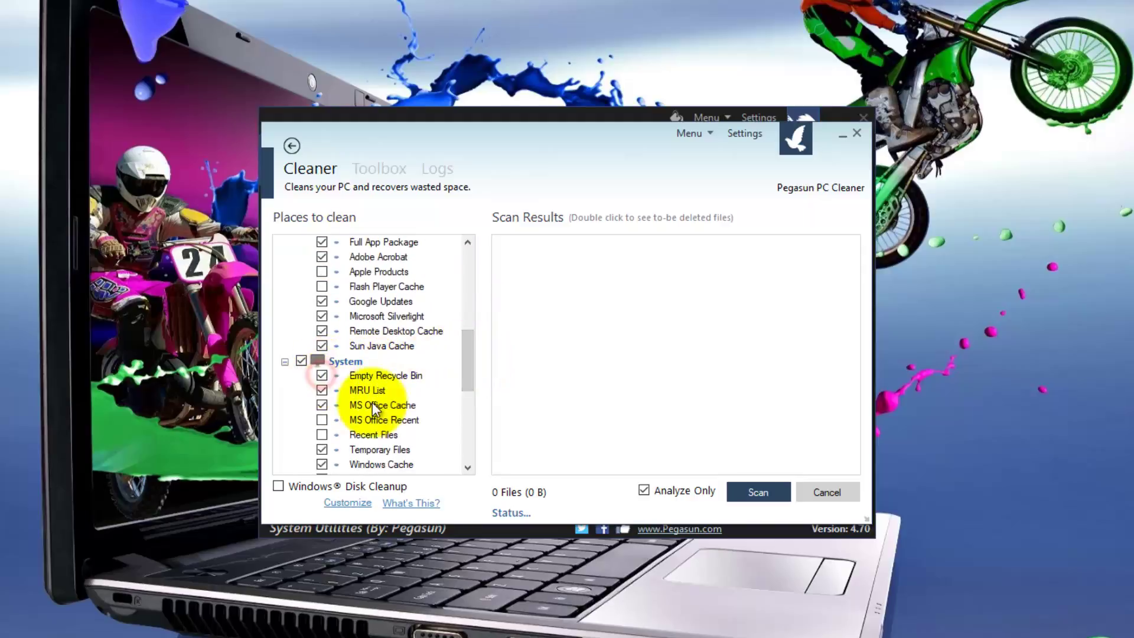
Load the Extras category in the places to clean, accept its warning, and select the CCleaner item.
drag(468, 361, 468, 442)
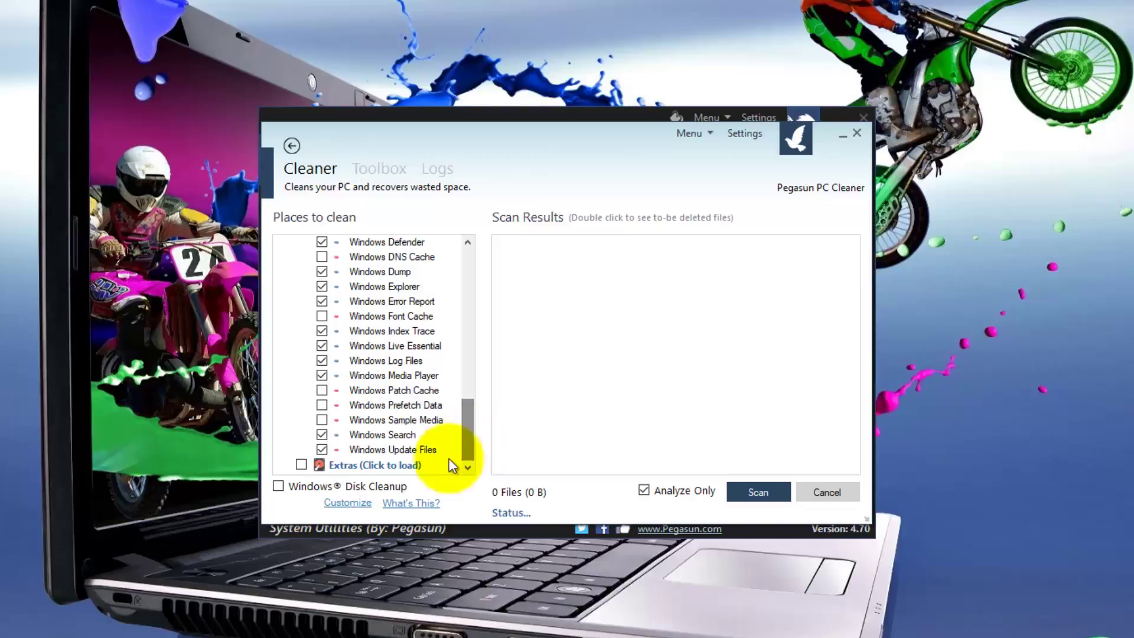
click(299, 465)
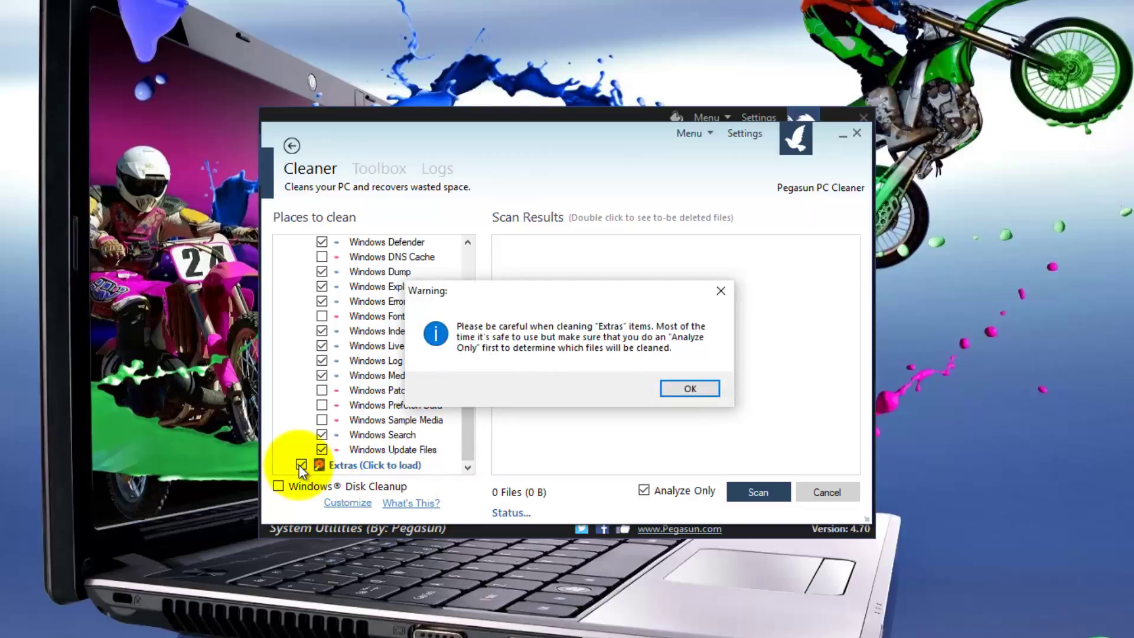
click(682, 388)
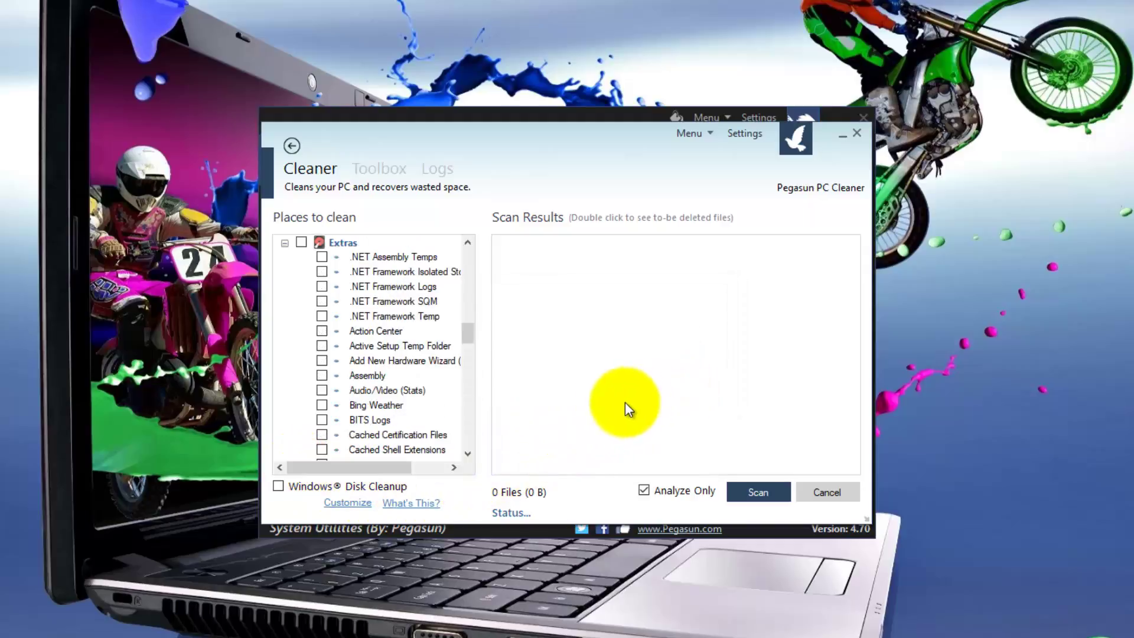
drag(466, 331, 469, 340)
click(321, 375)
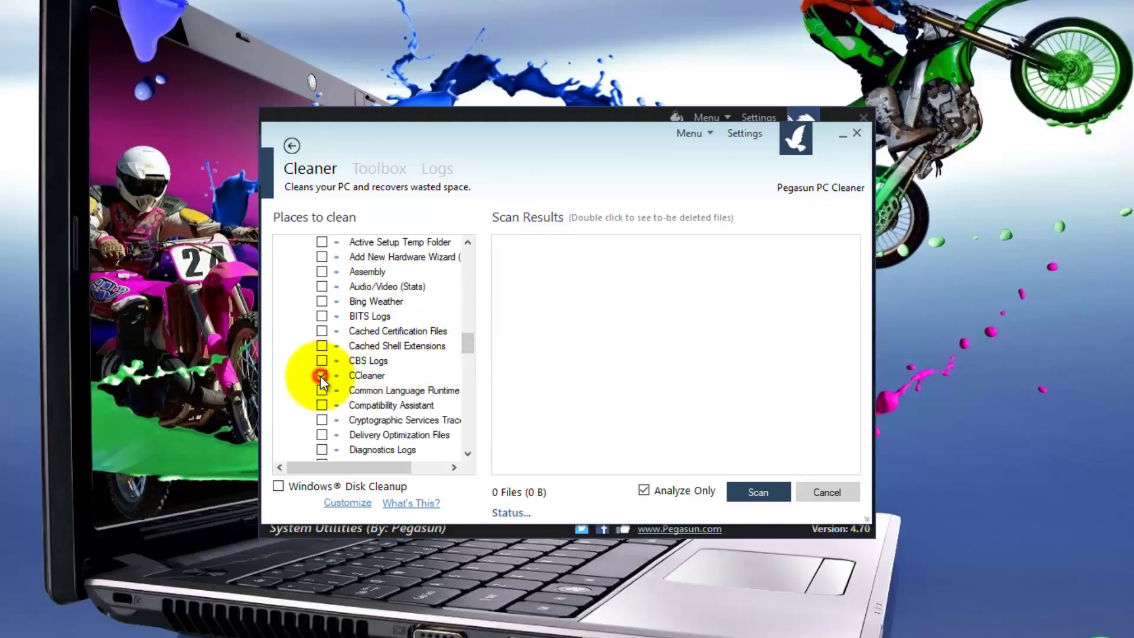
Scan the selected places for junk files, clean what is found, and close PC Cleaner.
drag(469, 342, 466, 243)
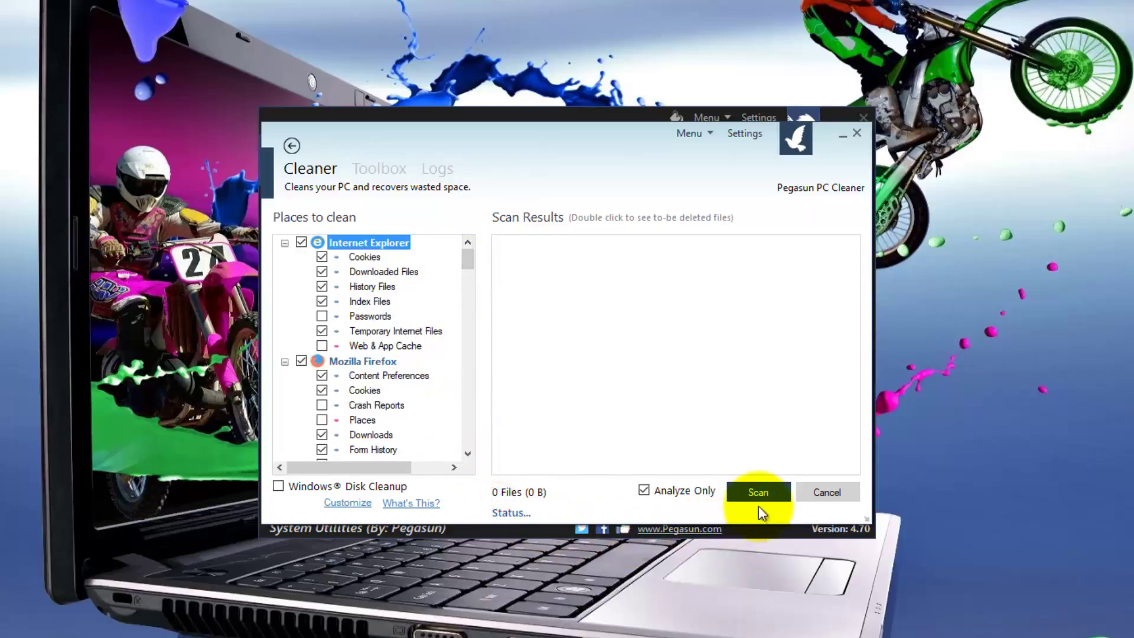
click(770, 492)
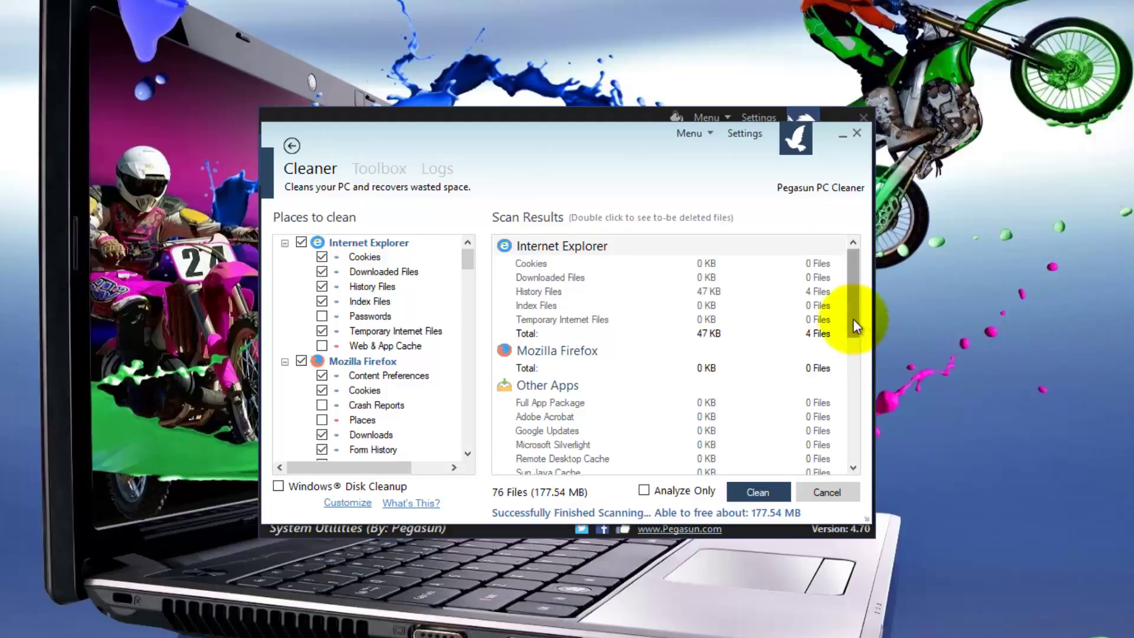
mouse_move(852, 318)
mouse_down()
mouse_move(863, 457)
mouse_move(855, 320)
mouse_up()
click(755, 492)
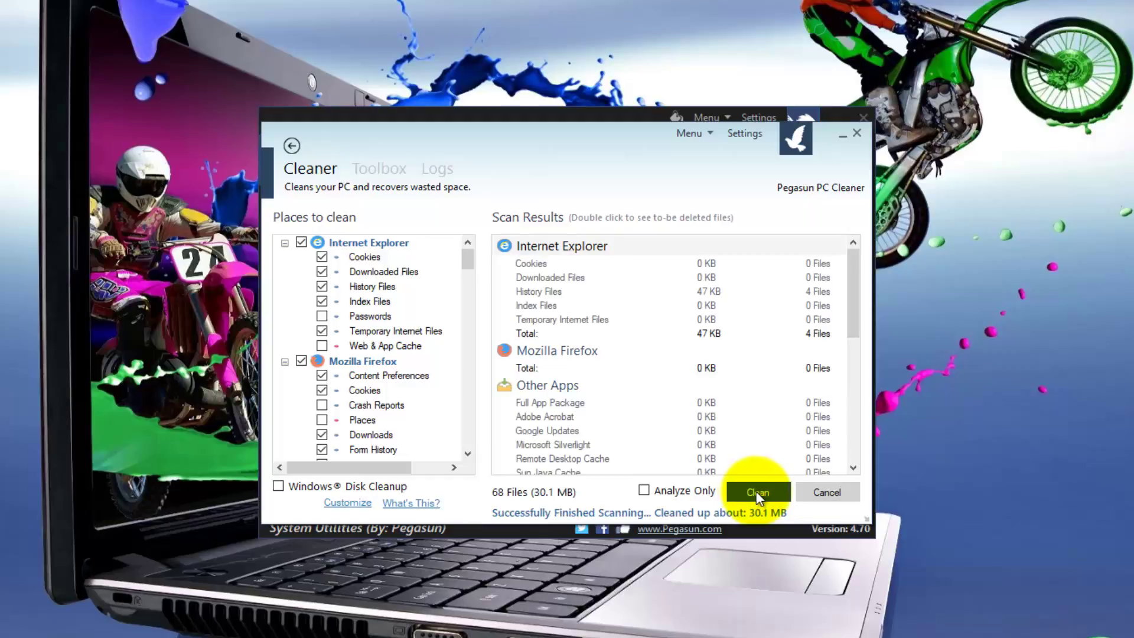
click(856, 131)
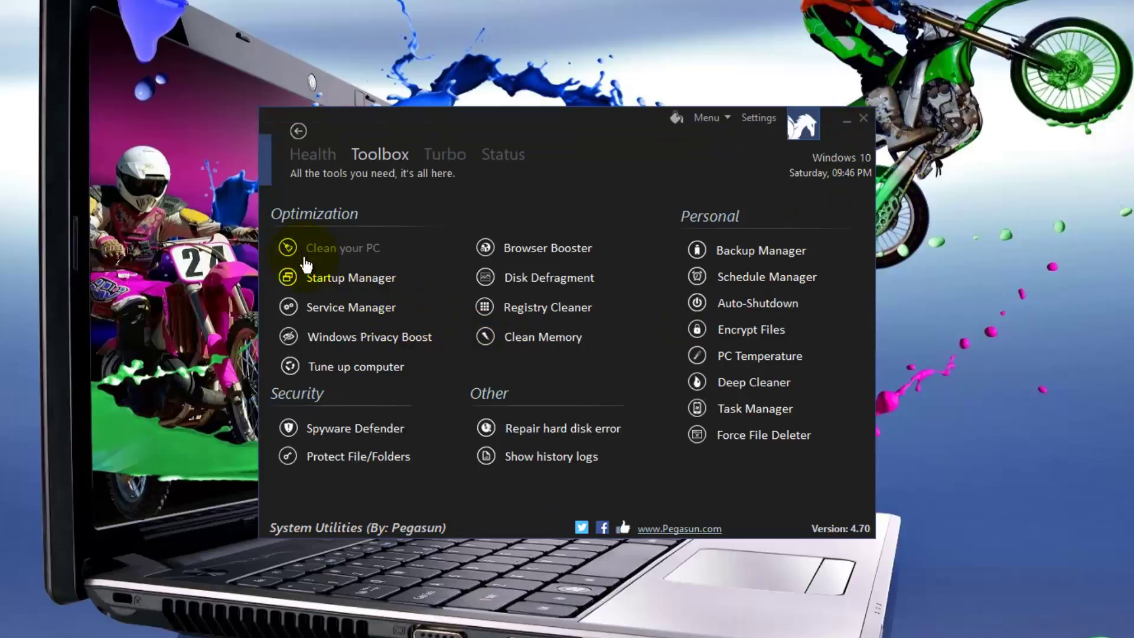
Disable the two Uninstall 18.080.0419.0003 startup entries in Startup Manager, apply the changes, and close it.
click(337, 280)
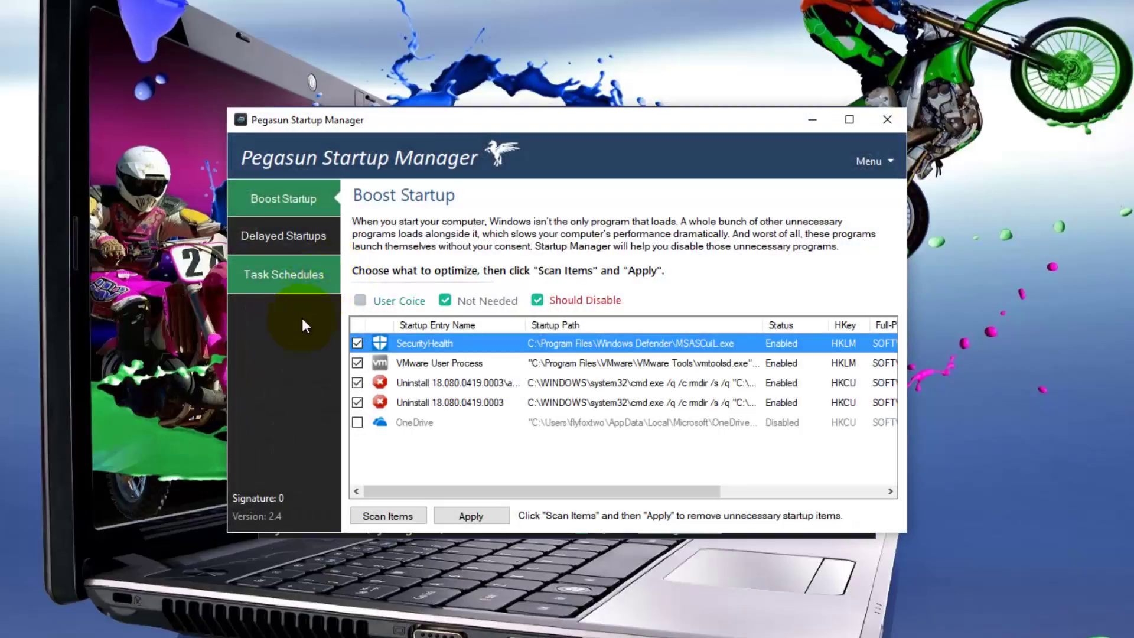
click(355, 404)
click(356, 402)
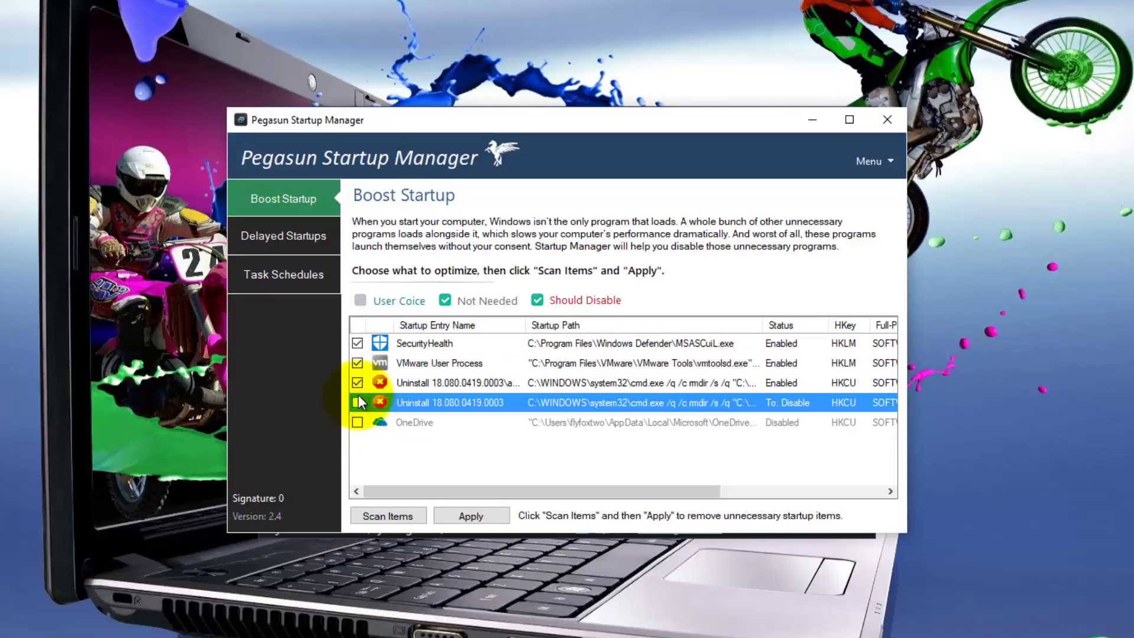
click(355, 382)
click(355, 382)
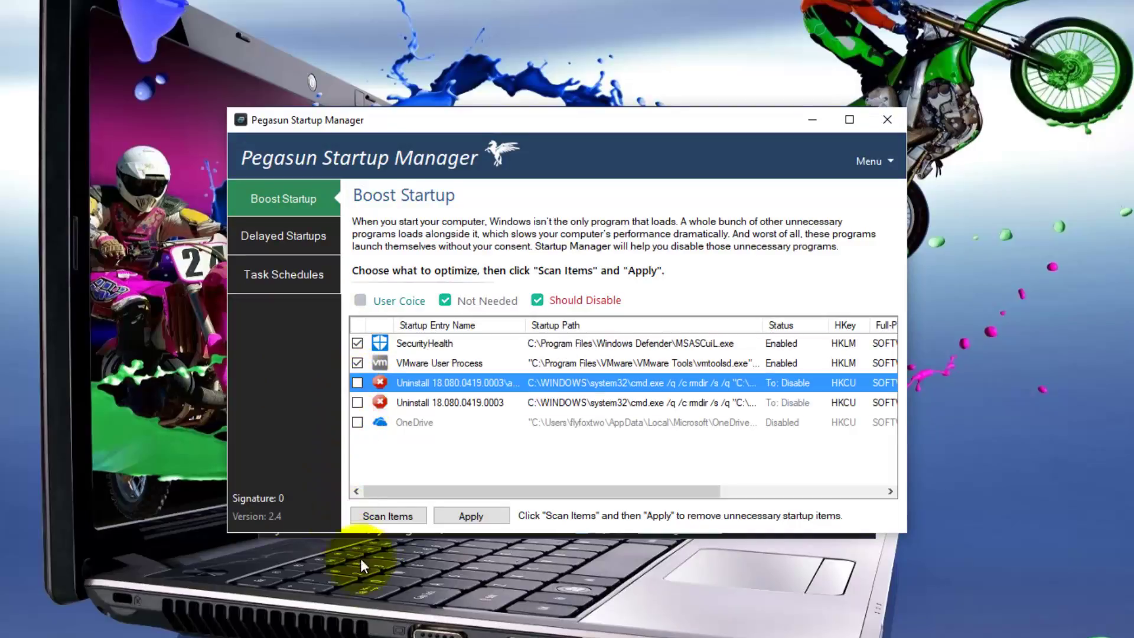
click(470, 516)
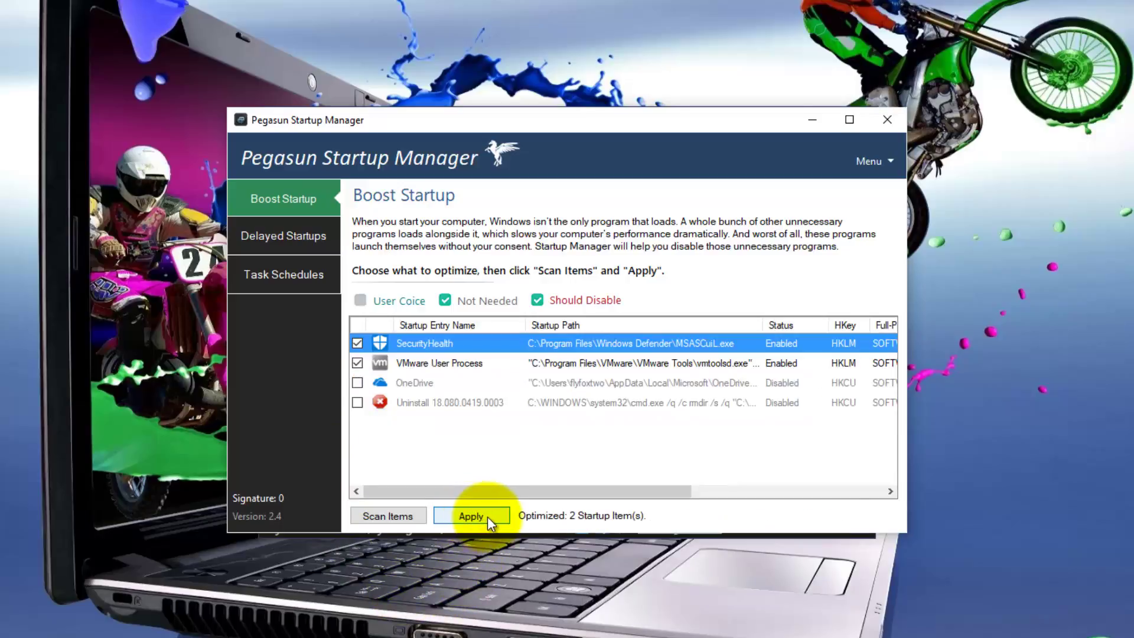
click(885, 123)
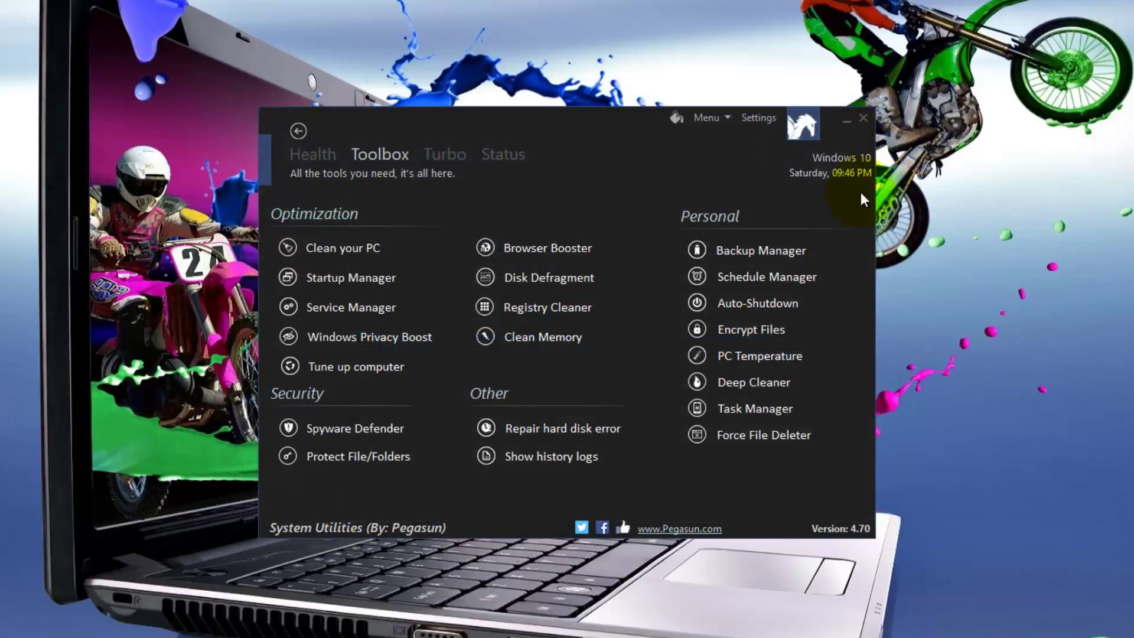
Optimize background services in Service Manager with the Safe setting, applying Manual startup to Update Orchestrator Service, and close it.
click(357, 308)
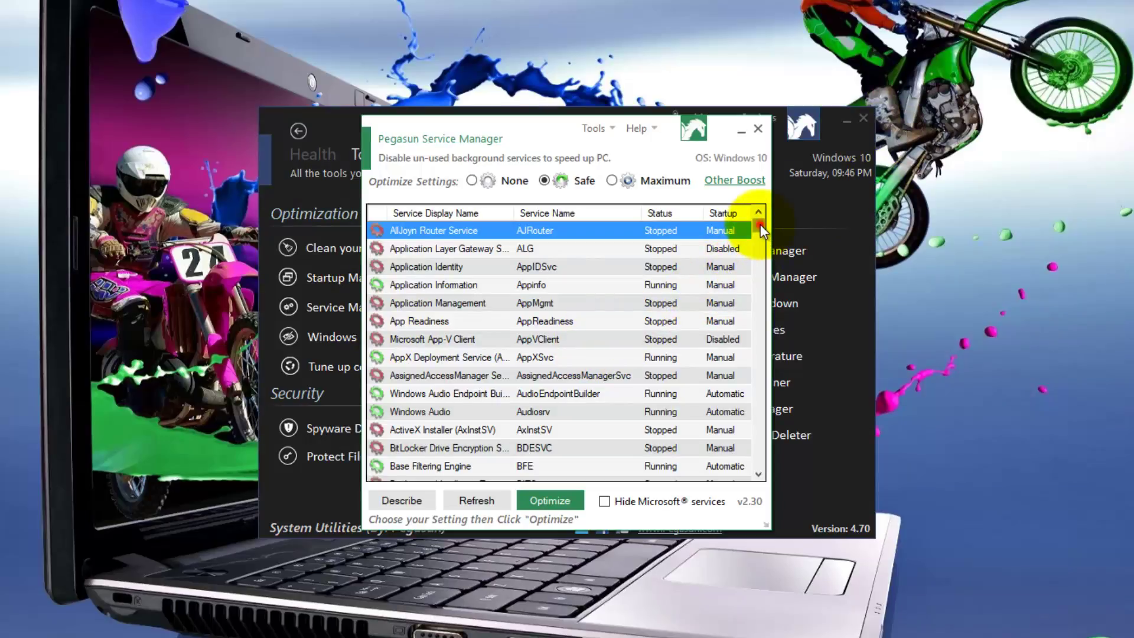
mouse_move(760, 225)
mouse_down()
mouse_move(775, 299)
mouse_move(775, 466)
mouse_move(773, 259)
mouse_move(754, 214)
mouse_up()
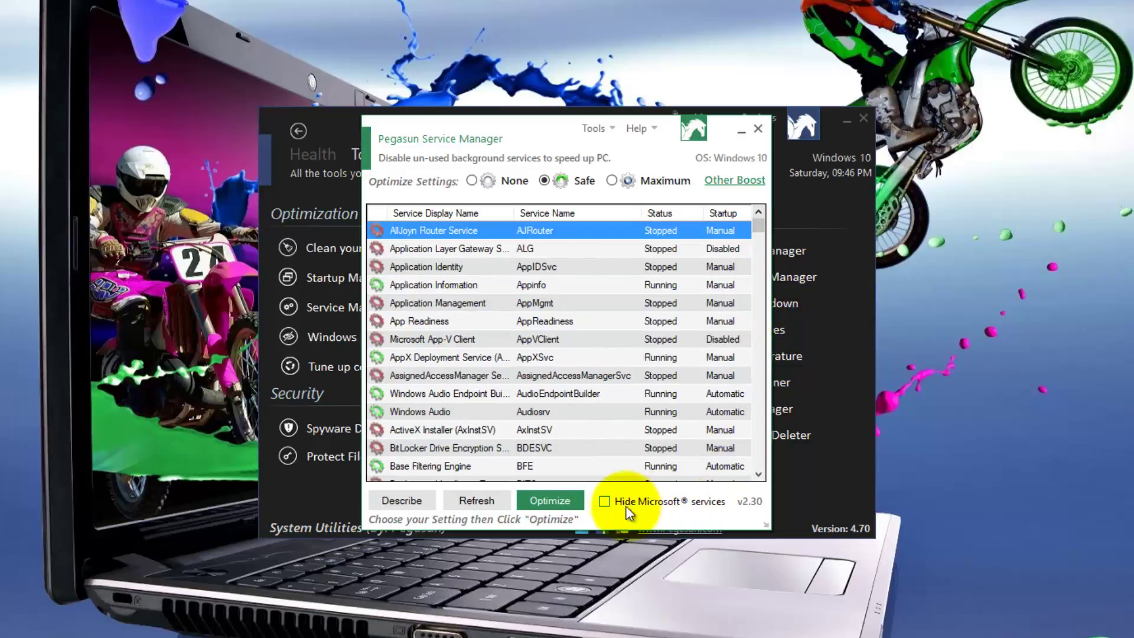
click(551, 501)
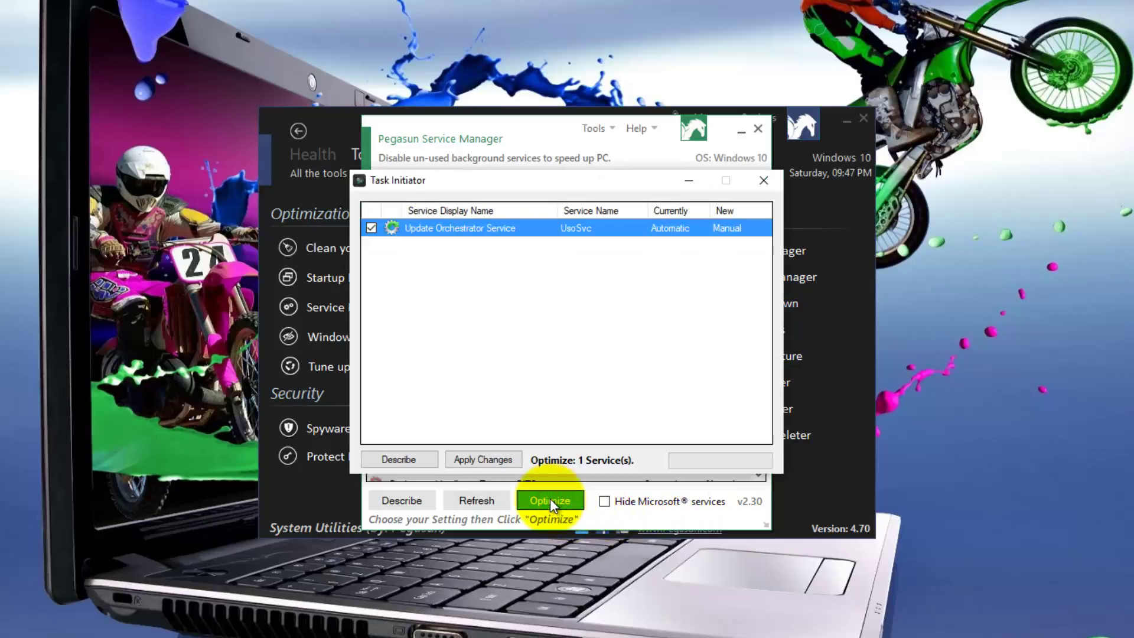
click(485, 456)
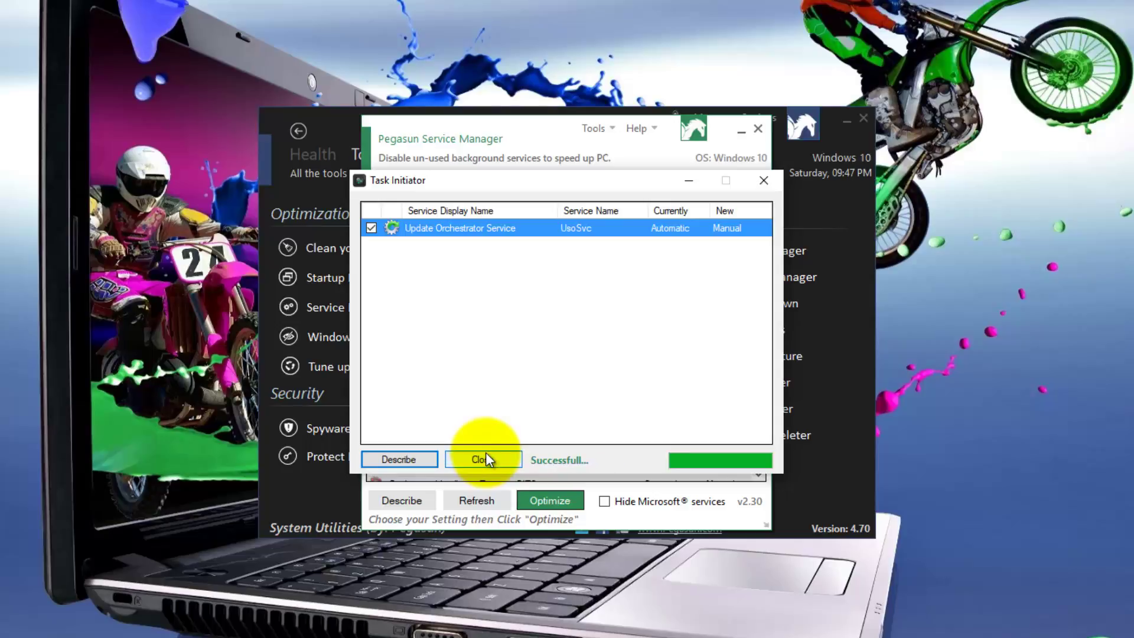
click(486, 460)
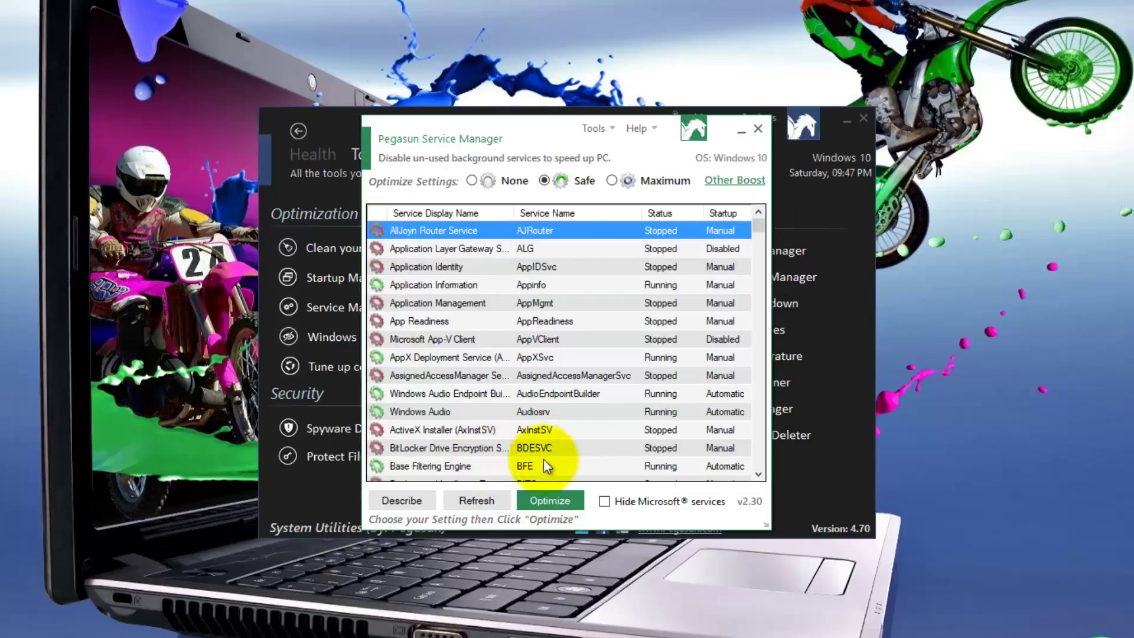
click(757, 127)
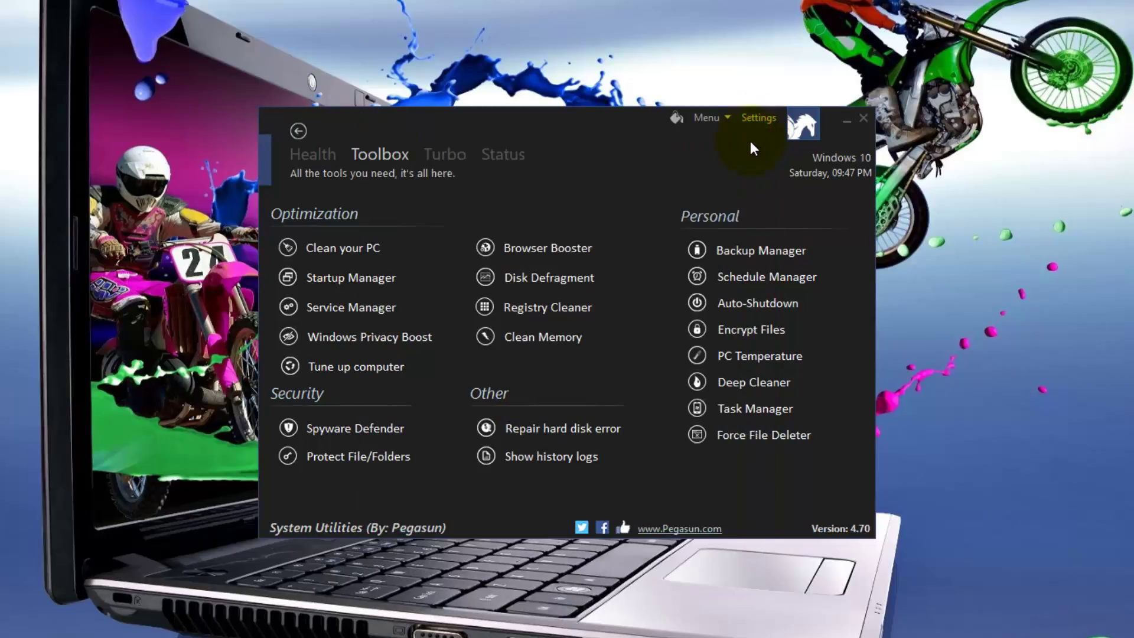
Run Windows Privacy Boost to create a restore point and disable tracking, keylogging, telemetry, privacy leak settings and spying scheduled tasks.
click(360, 342)
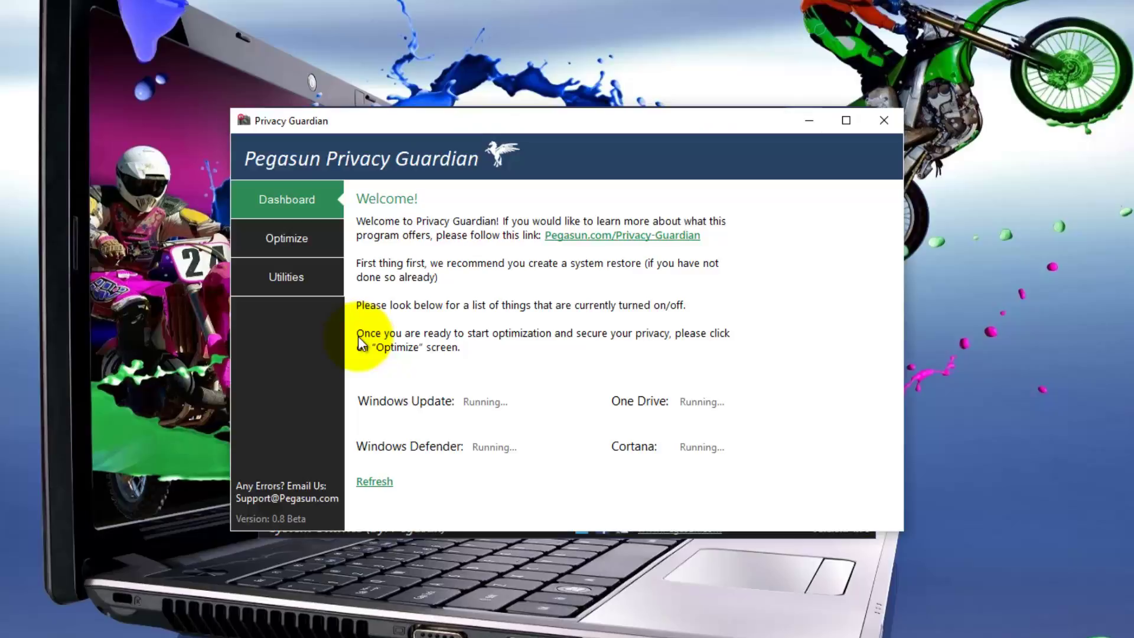
click(278, 238)
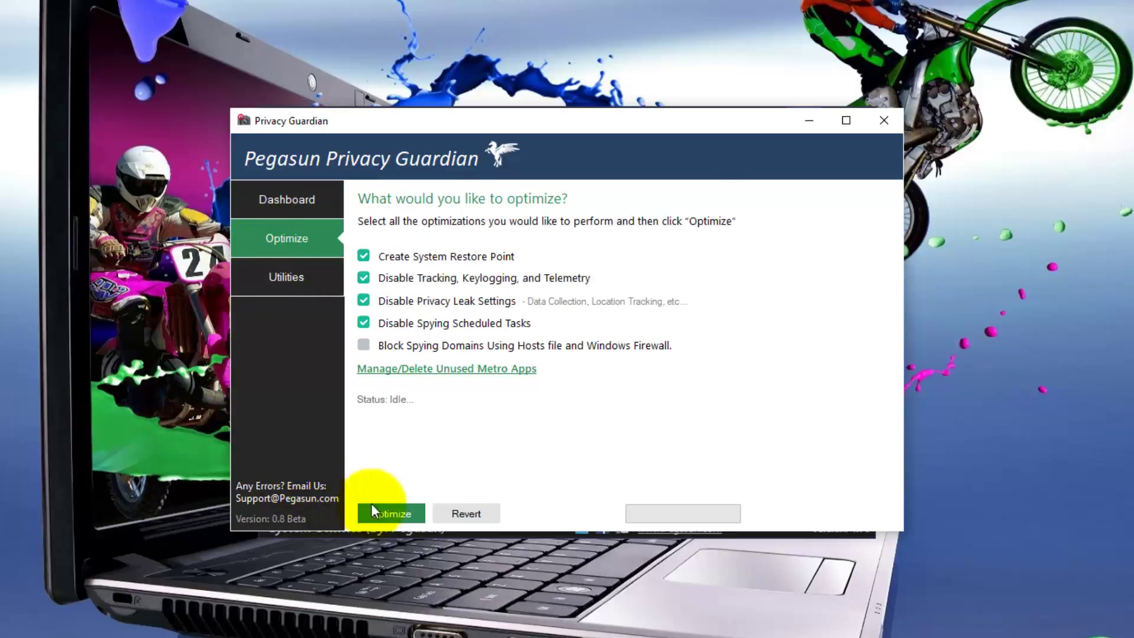
click(396, 510)
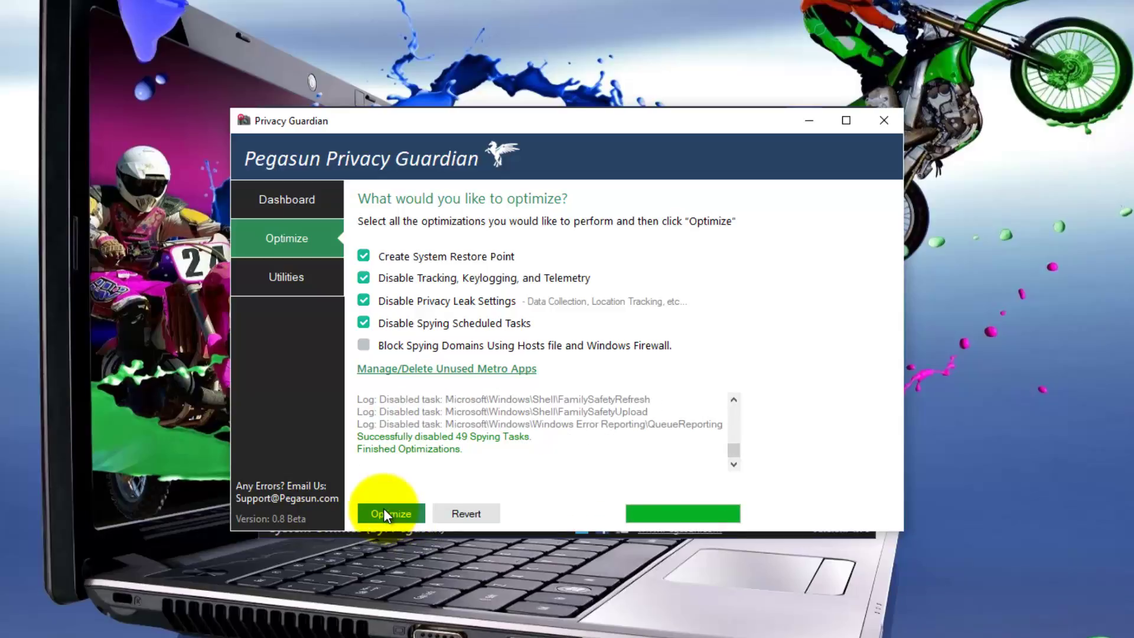
Review the extra tools among Privacy Guardian's utilities, including Metro Apps and Windows Update management, and close Privacy Guardian.
click(276, 275)
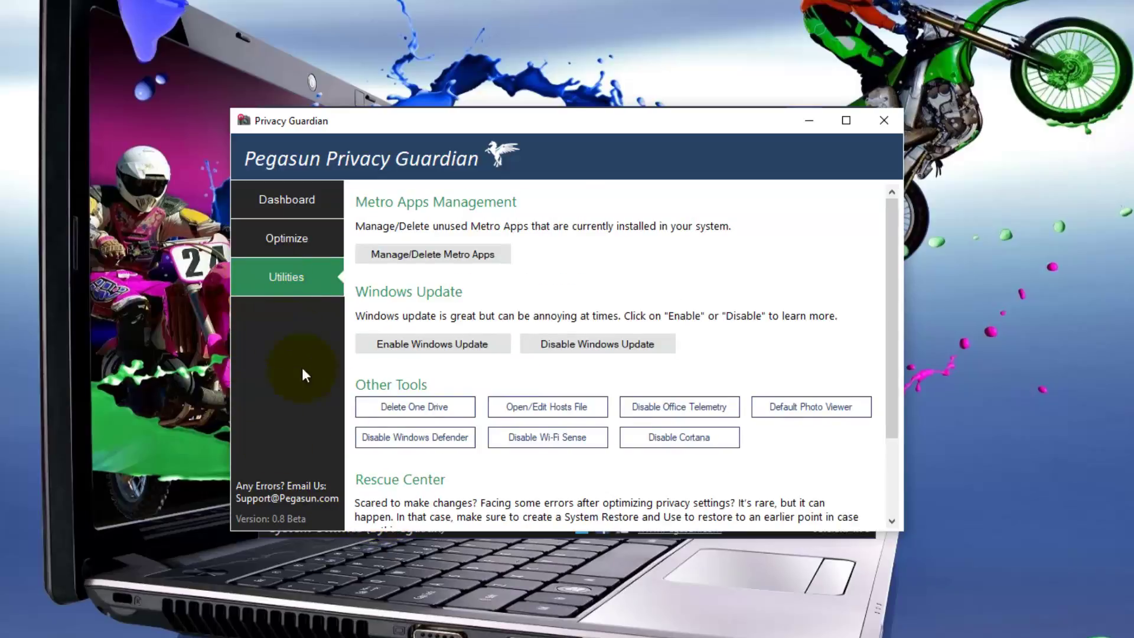
drag(892, 318, 883, 242)
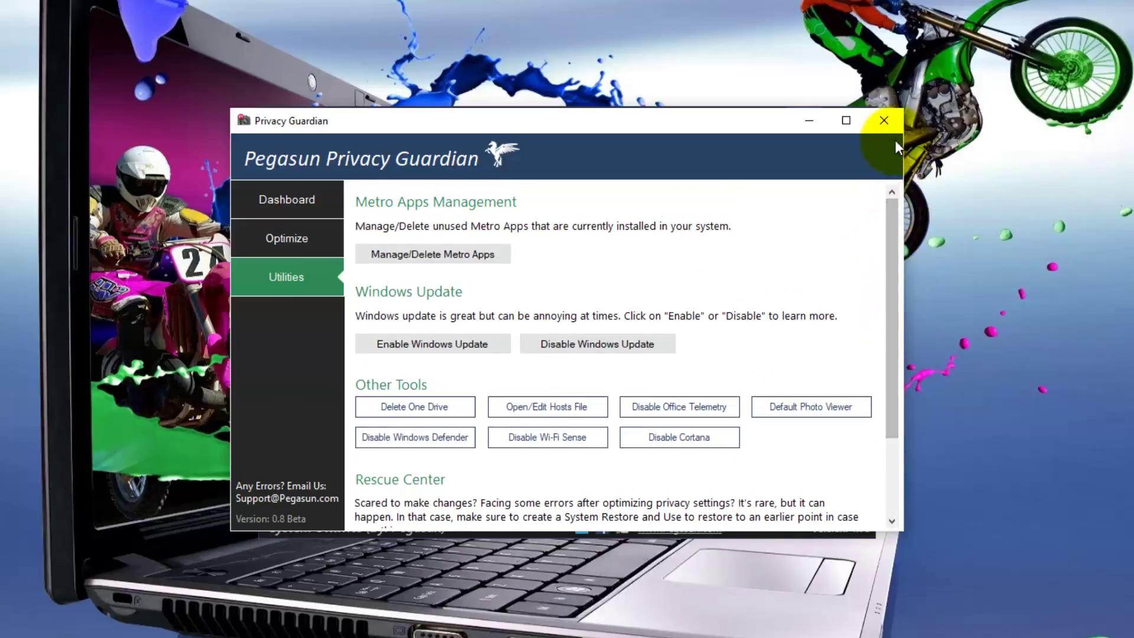
click(884, 120)
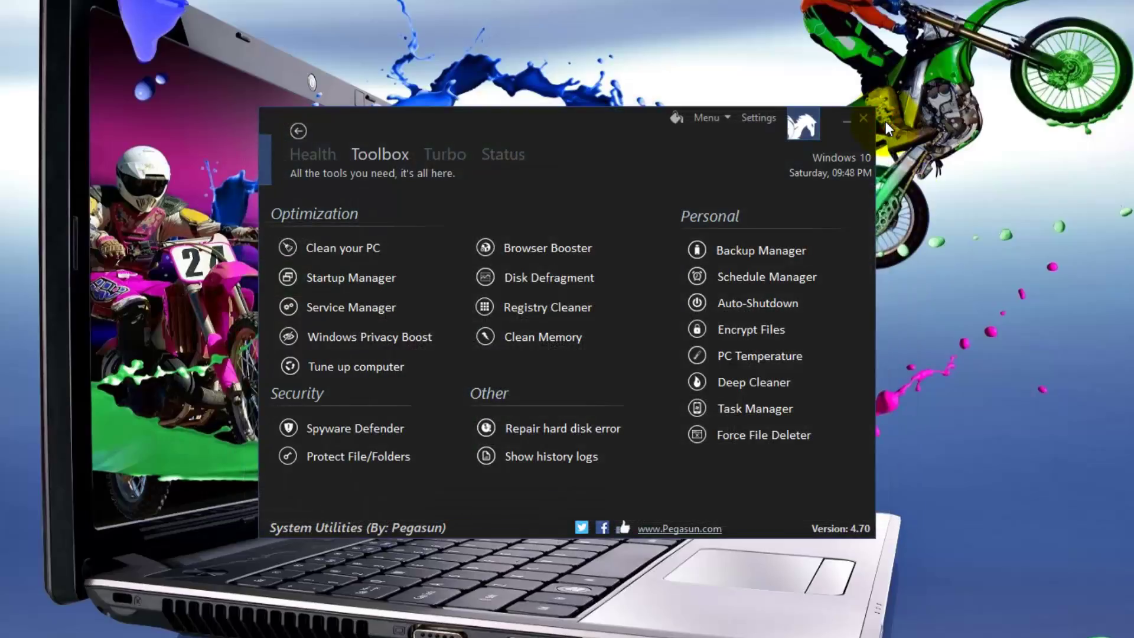
Examine the list of system optimizations and their status in the computer tune-up tool, and close it.
click(349, 364)
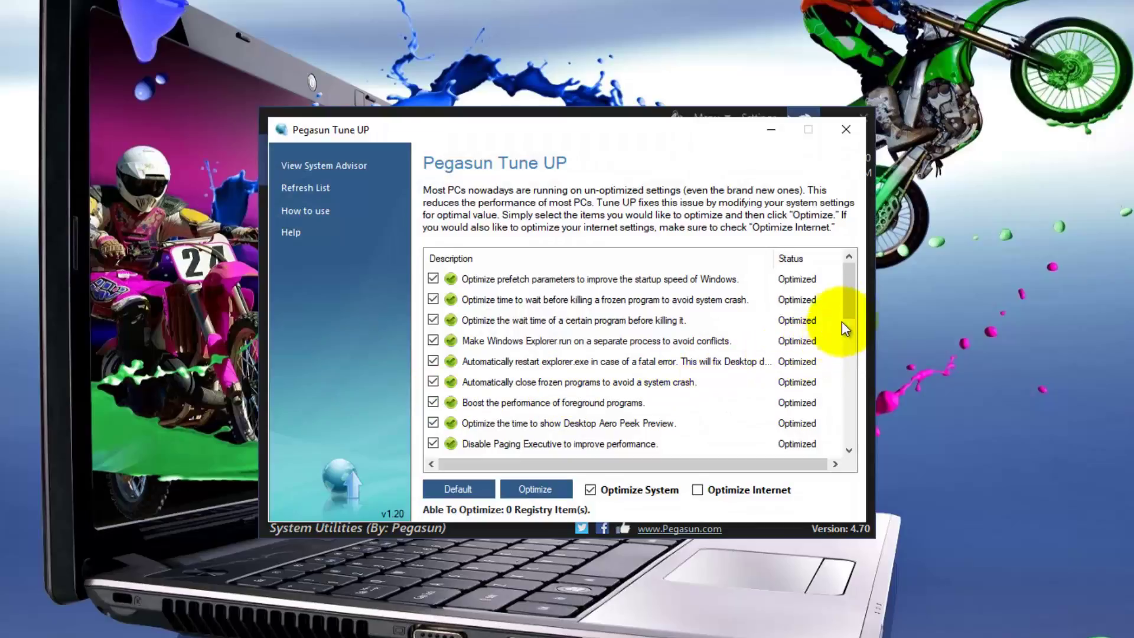
drag(849, 293, 845, 256)
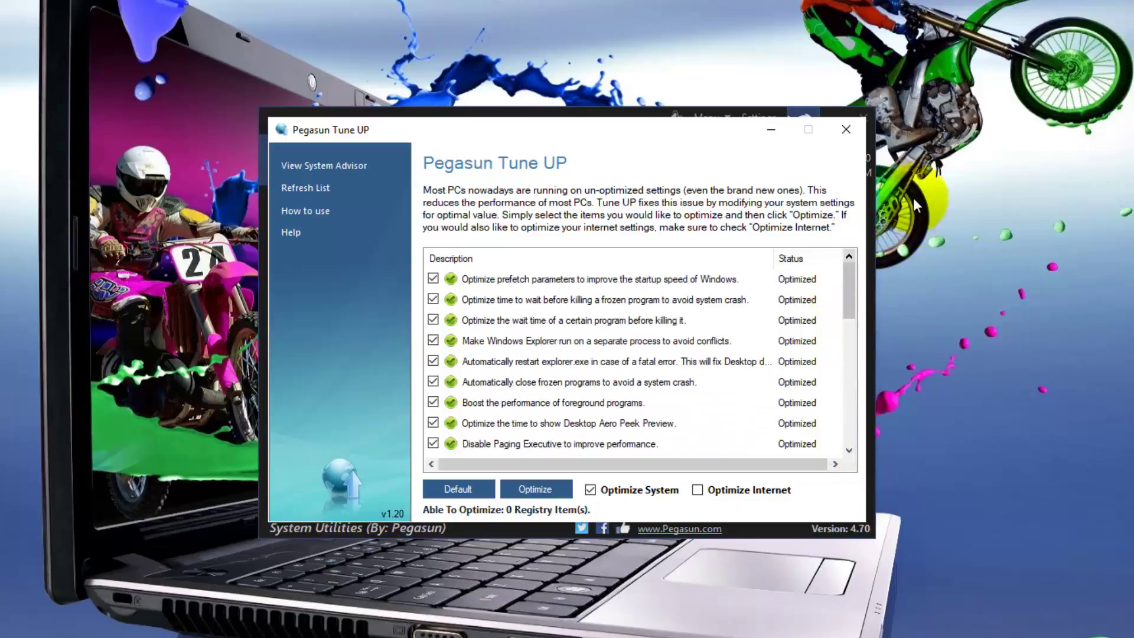
click(842, 126)
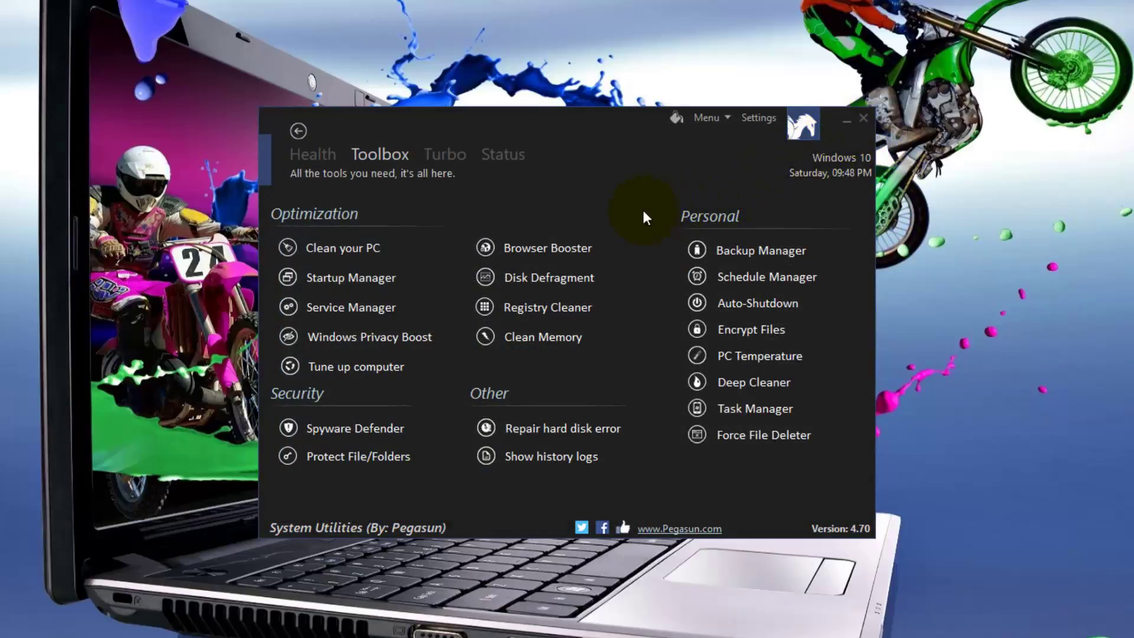
Turn on Browser Intelli-Boost for Google Chrome and Mozilla Firefox at a 1-minute interval in Browser Booster and save it.
click(536, 246)
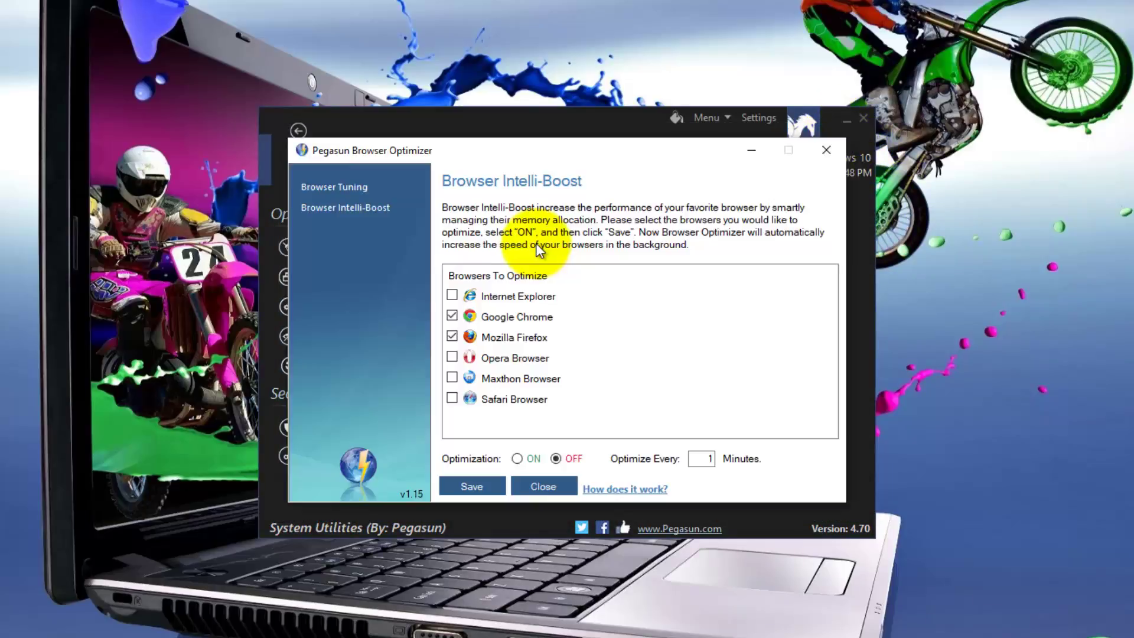
click(516, 458)
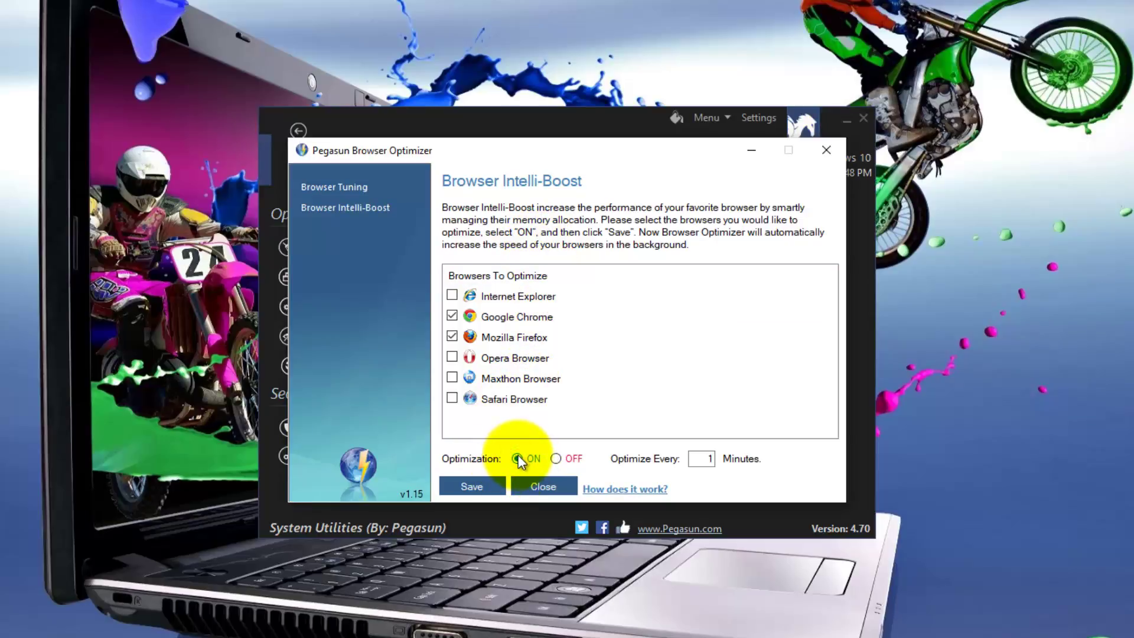
click(475, 481)
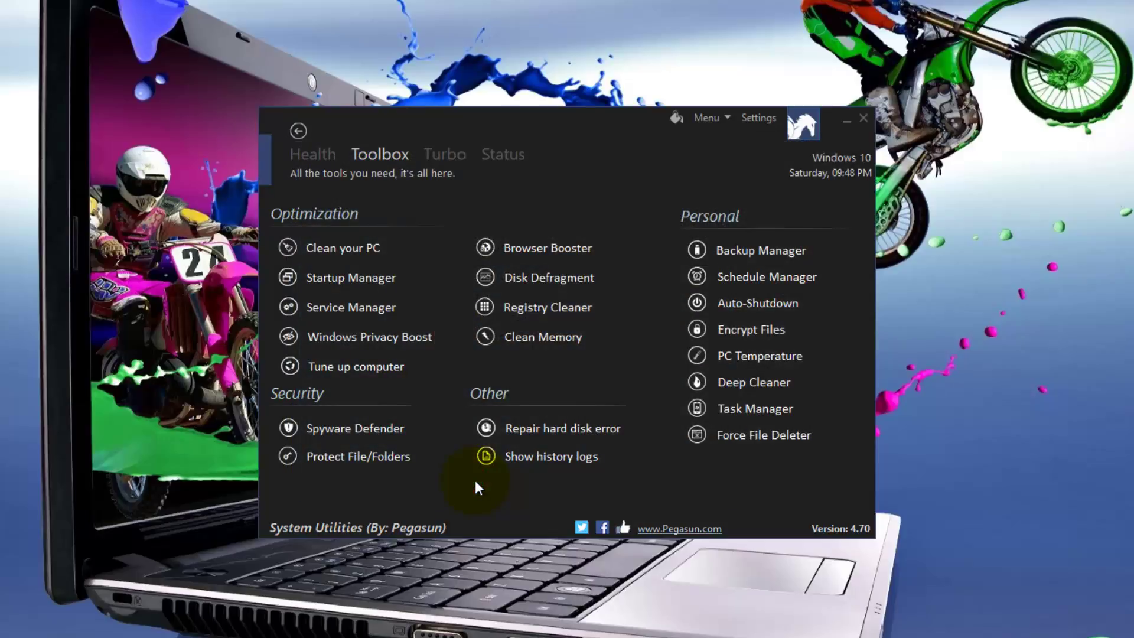
Look at the drives listed for defragmentation in Disk Defragment and close it without starting a defrag.
click(558, 276)
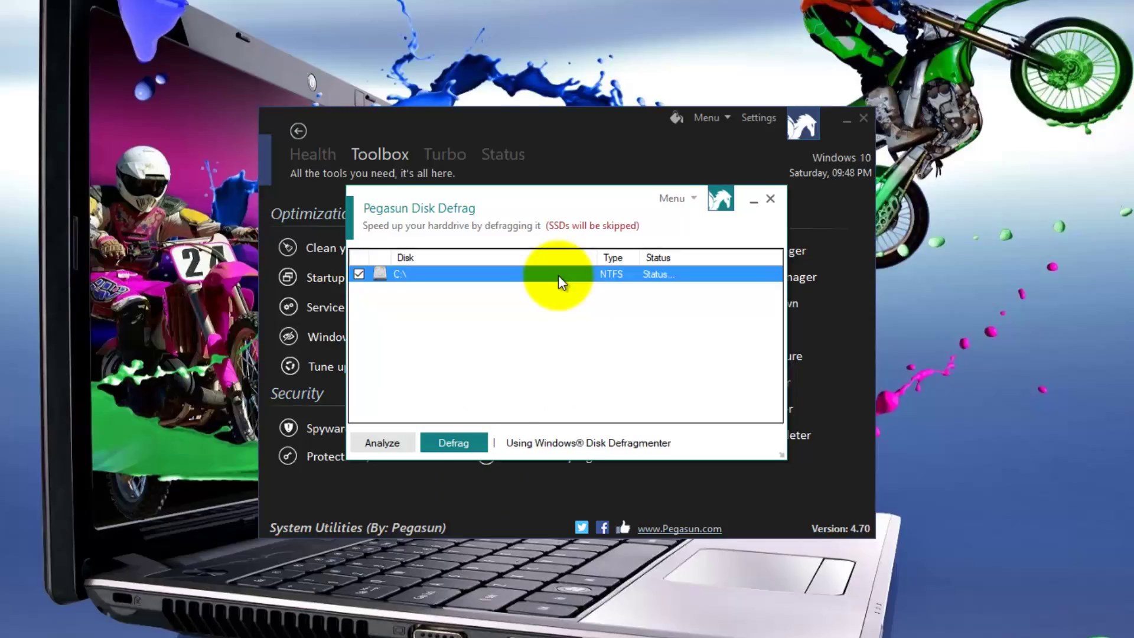
click(770, 199)
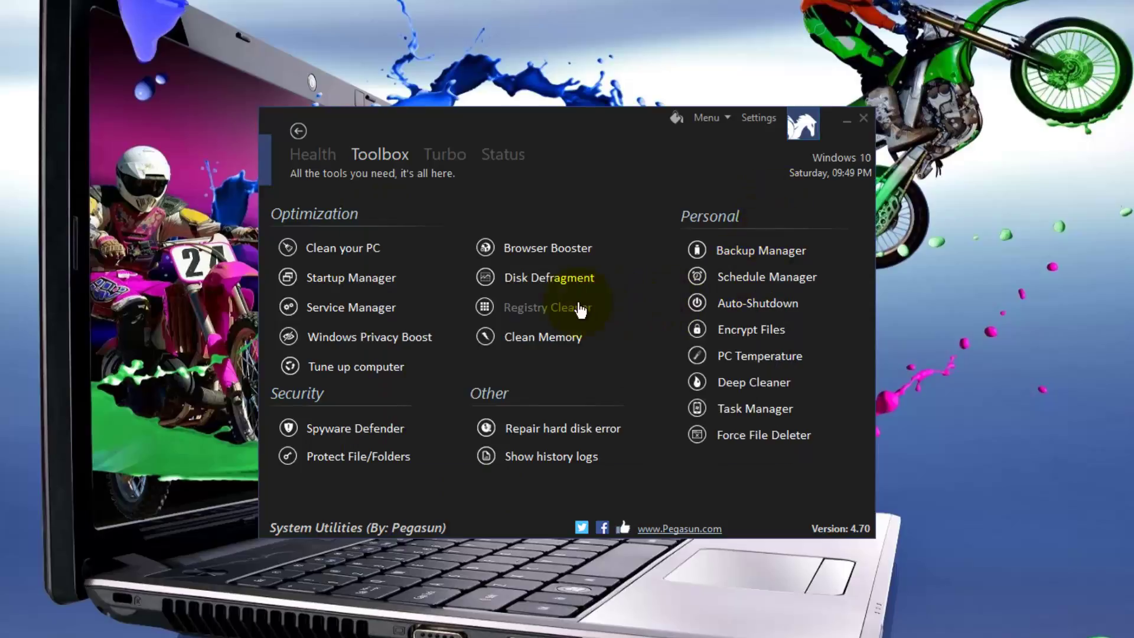
Scan the registry with Registry Cleaner's preselected areas, clean the problem found, and finish the wizard.
click(543, 304)
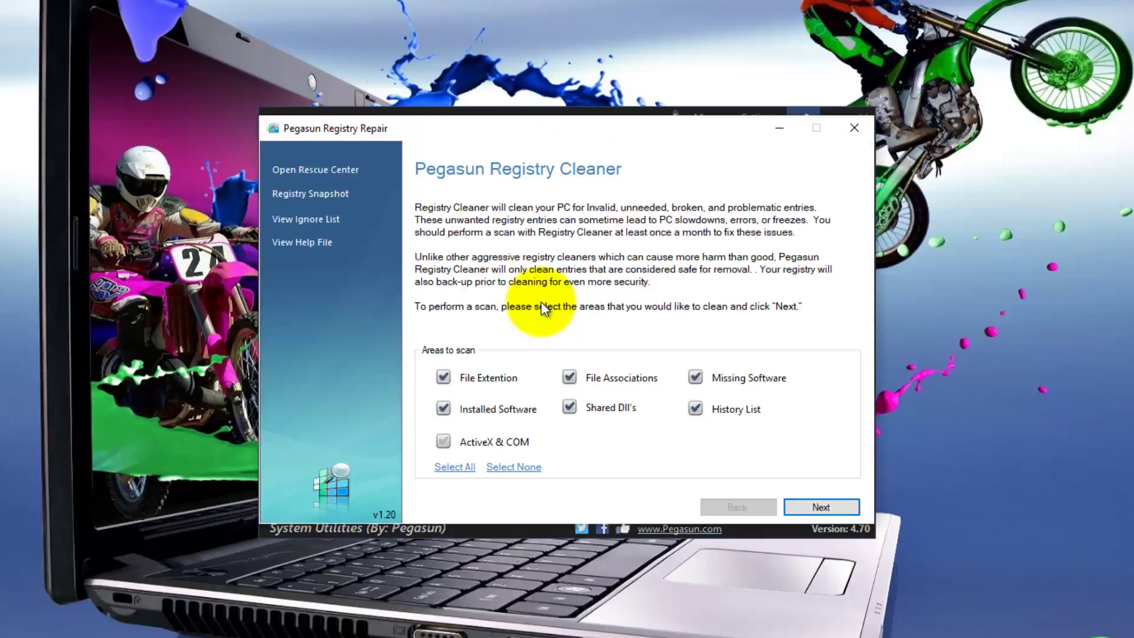
click(833, 502)
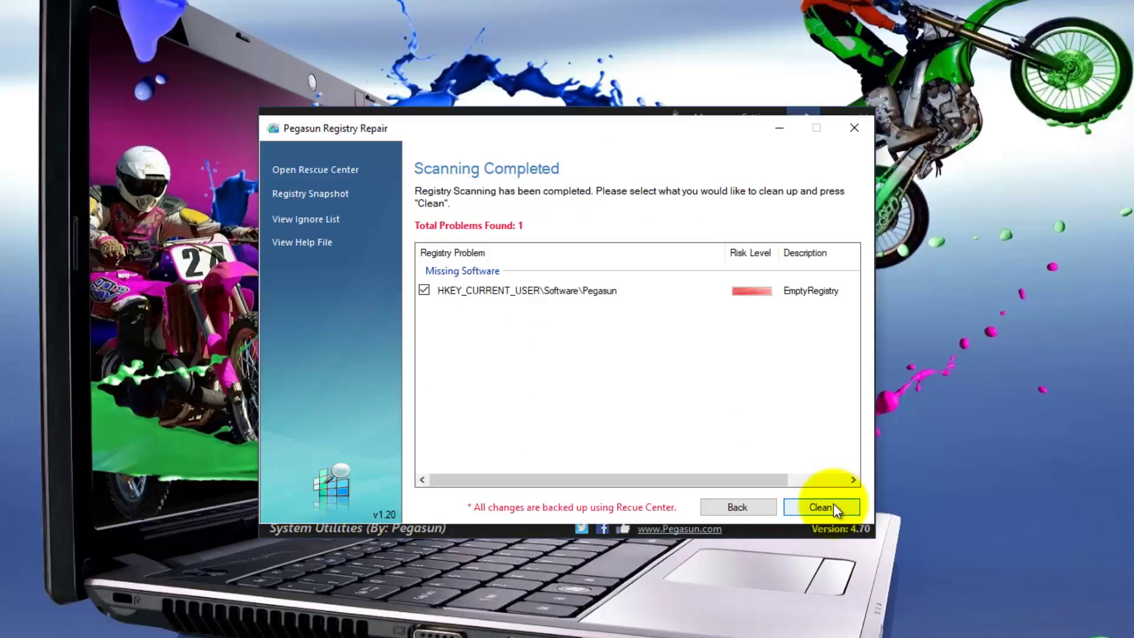
click(833, 506)
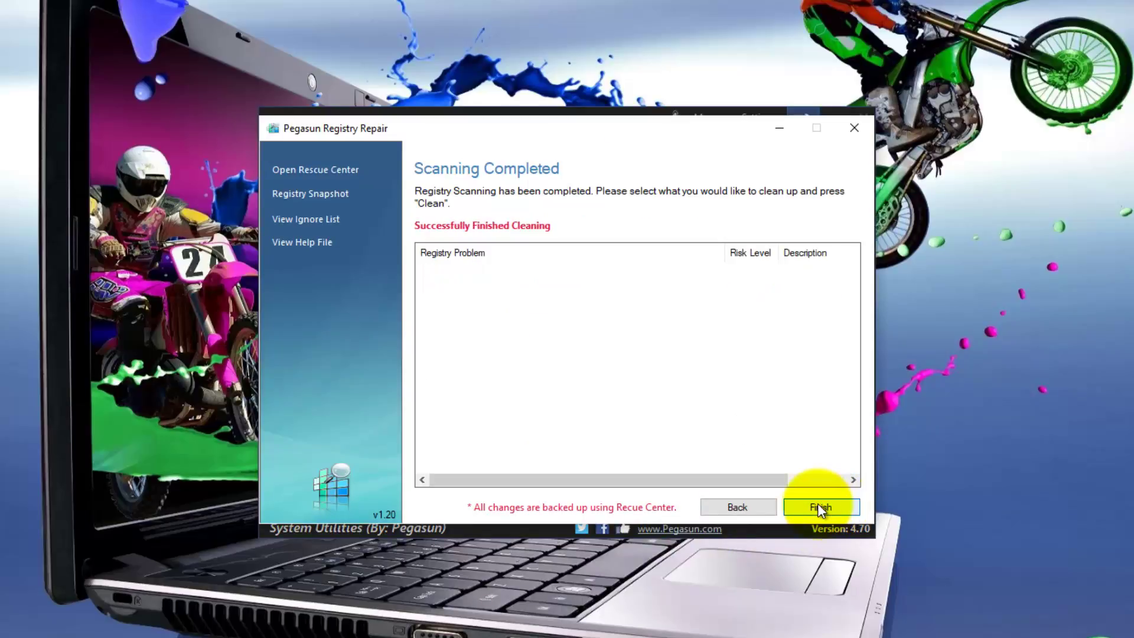
click(820, 507)
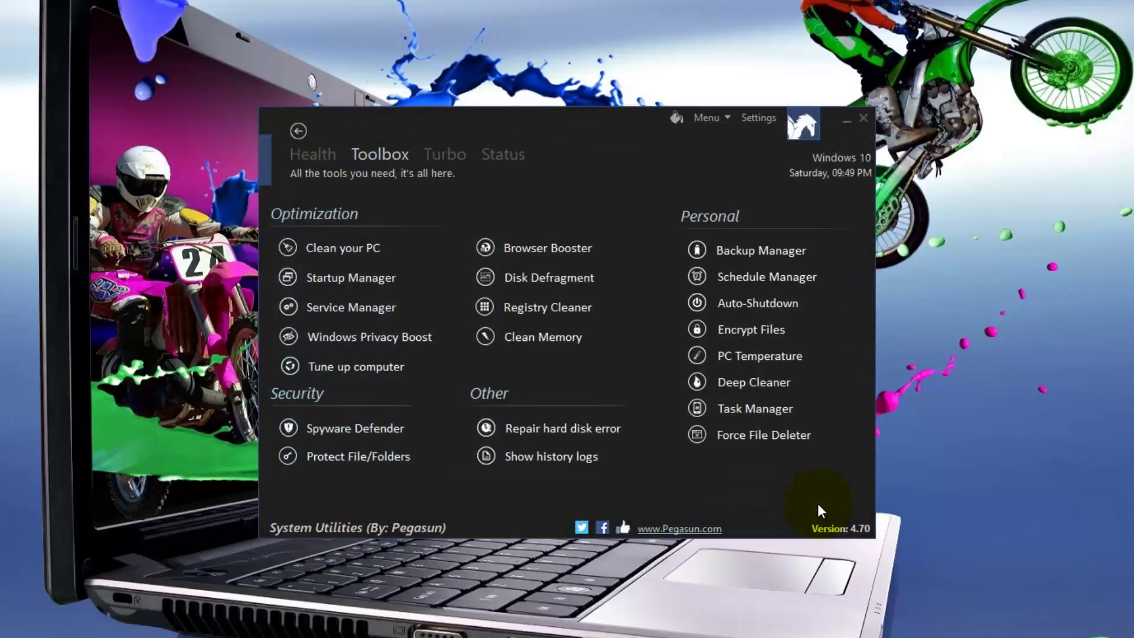
Enable memory cleaning every 5 minutes in Memory Cleaner, clean the memory immediately, and close it.
click(537, 336)
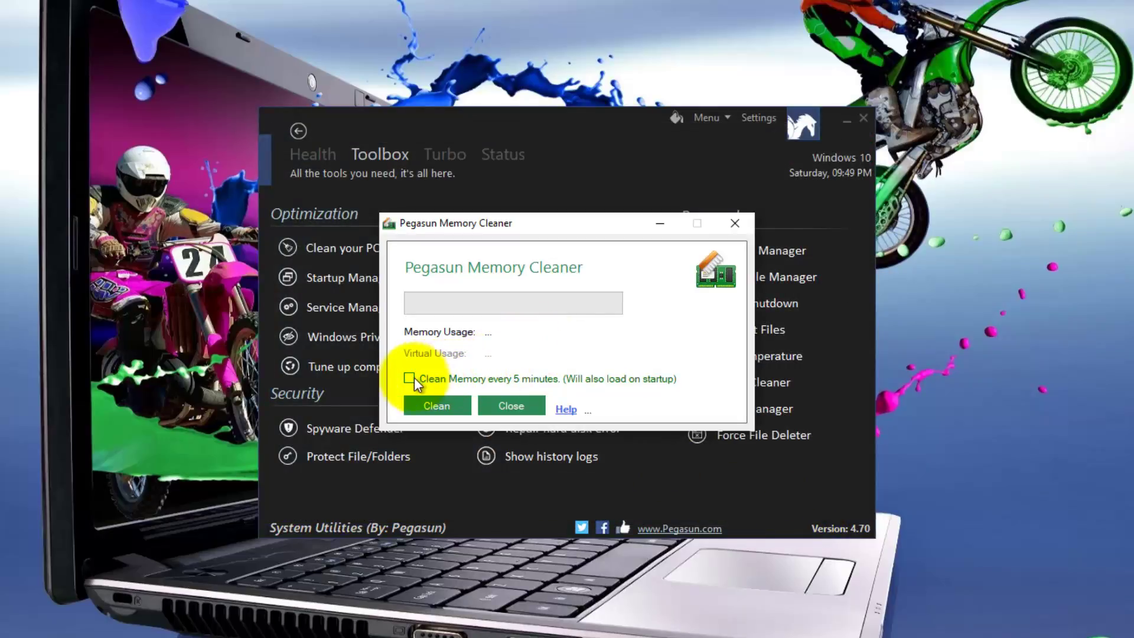
click(409, 379)
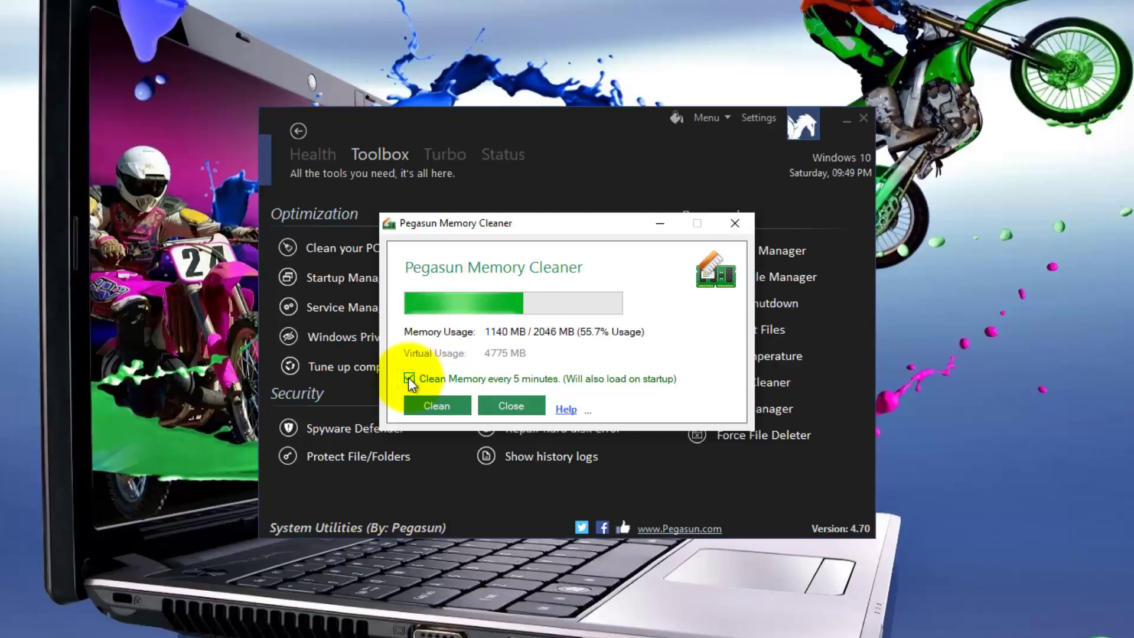
click(434, 403)
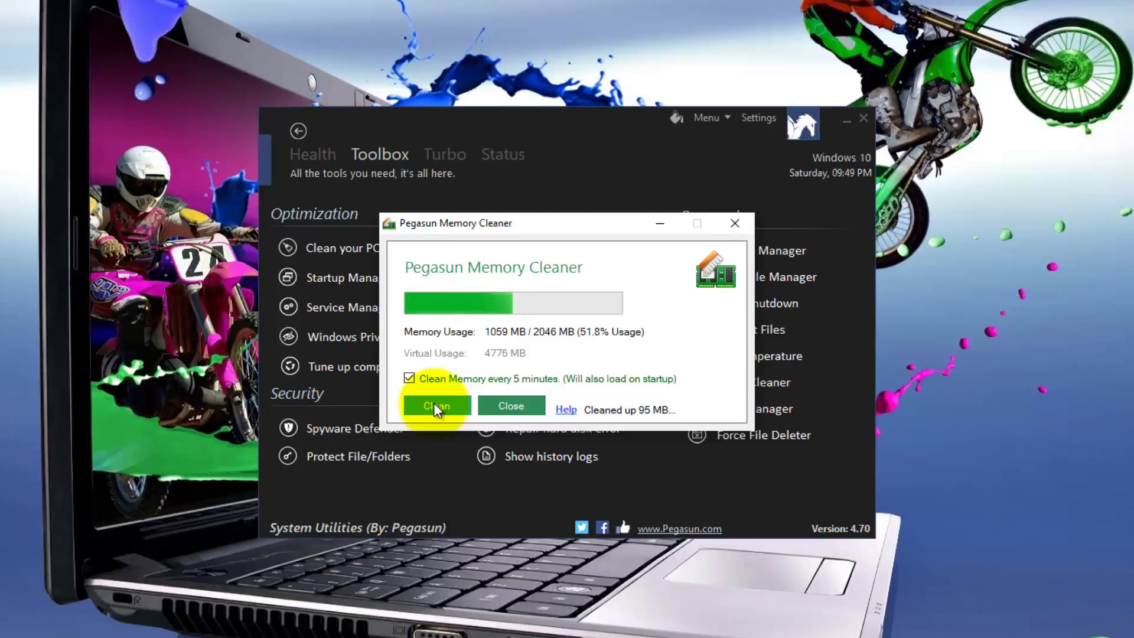
click(515, 402)
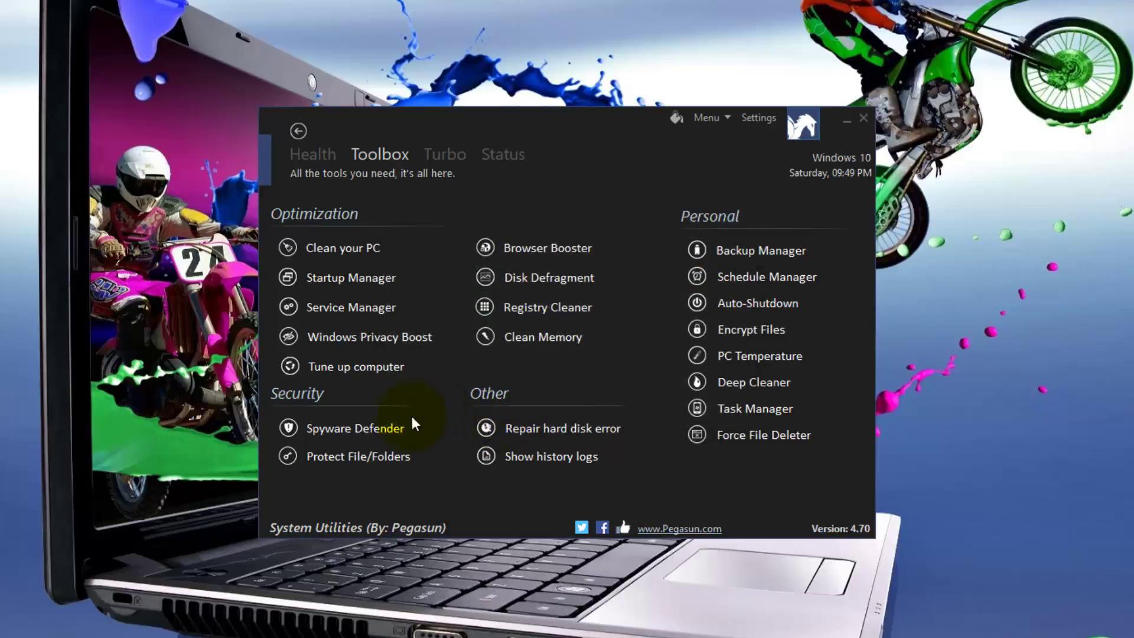
Check the protection status in Spyware Defender, look at the file and folder protection tool's password setup, and close both.
click(350, 430)
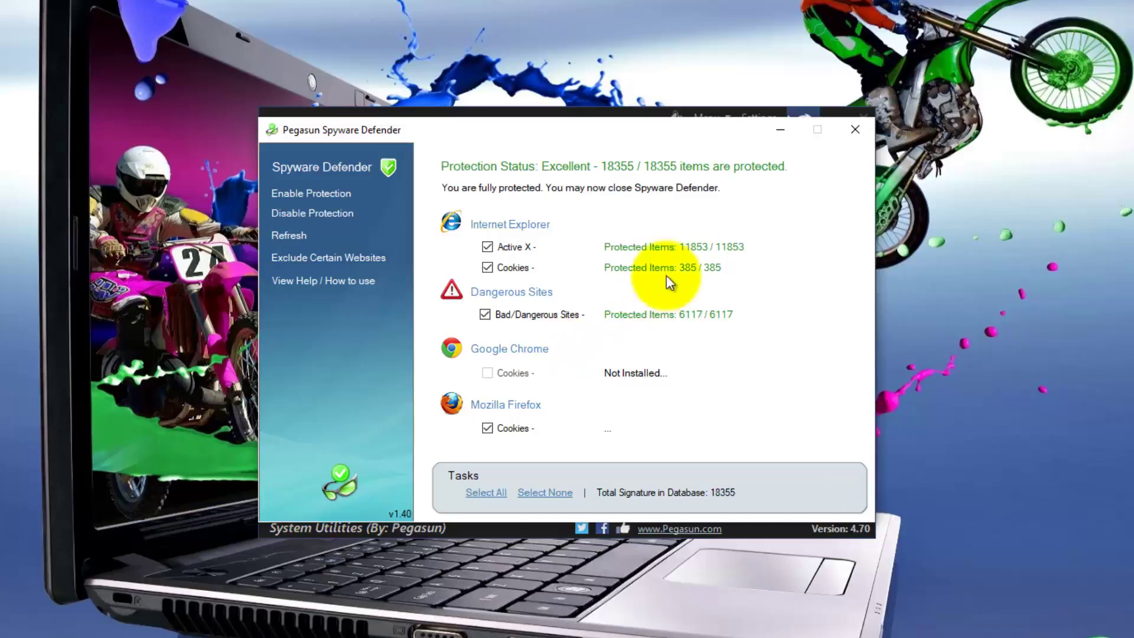
click(855, 130)
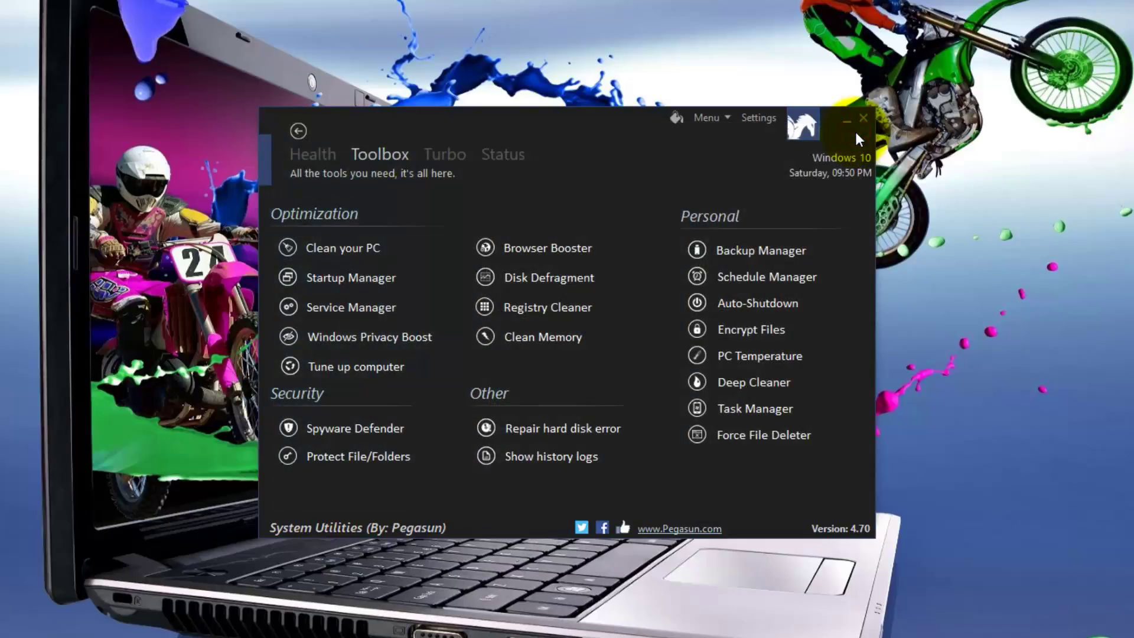
click(331, 456)
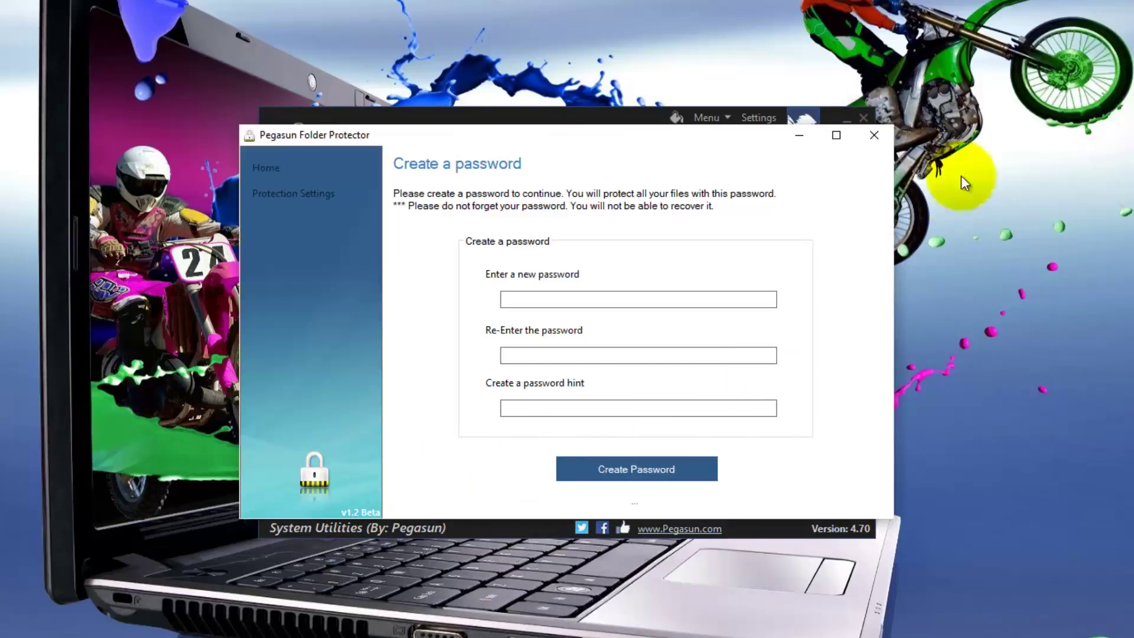
click(878, 139)
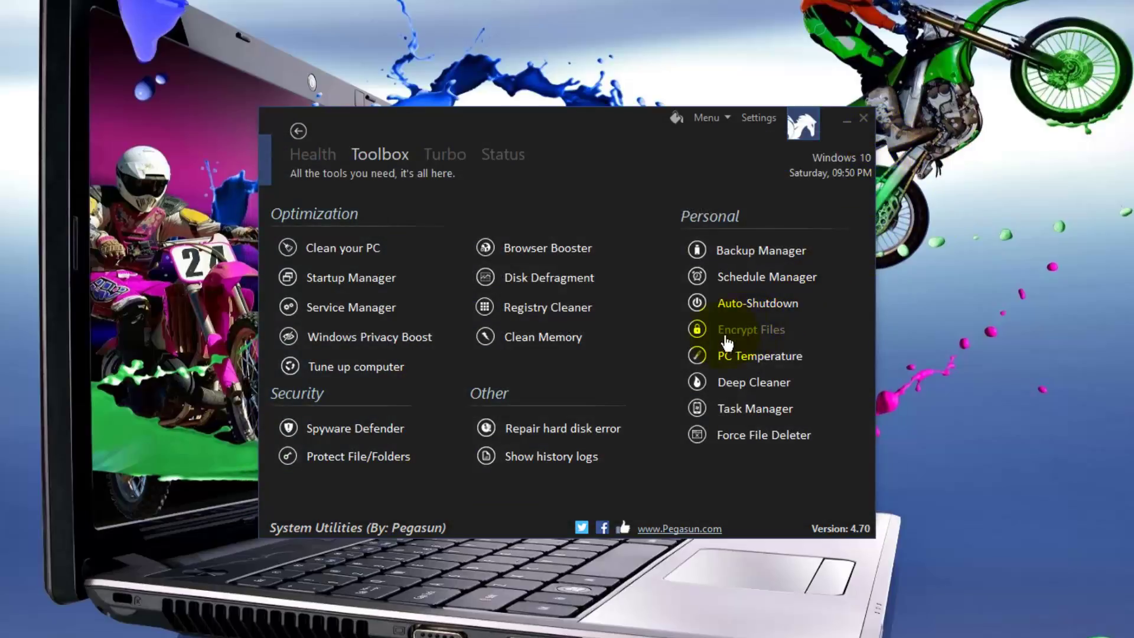
View the hard disk repair options and the history logs, and return to the list of tools.
click(553, 427)
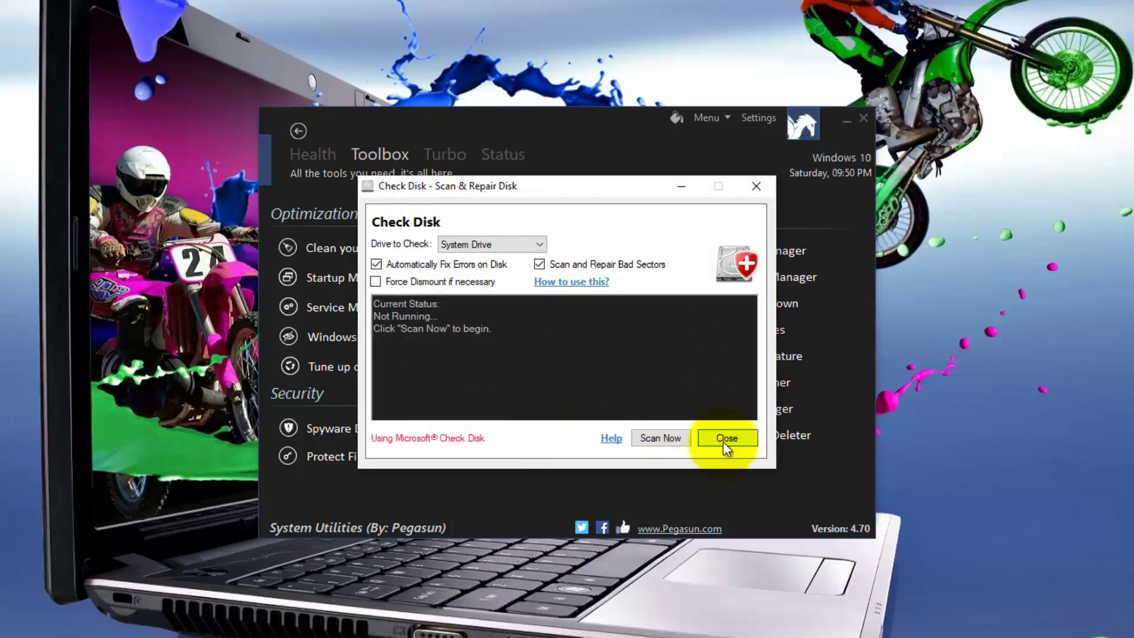
click(726, 438)
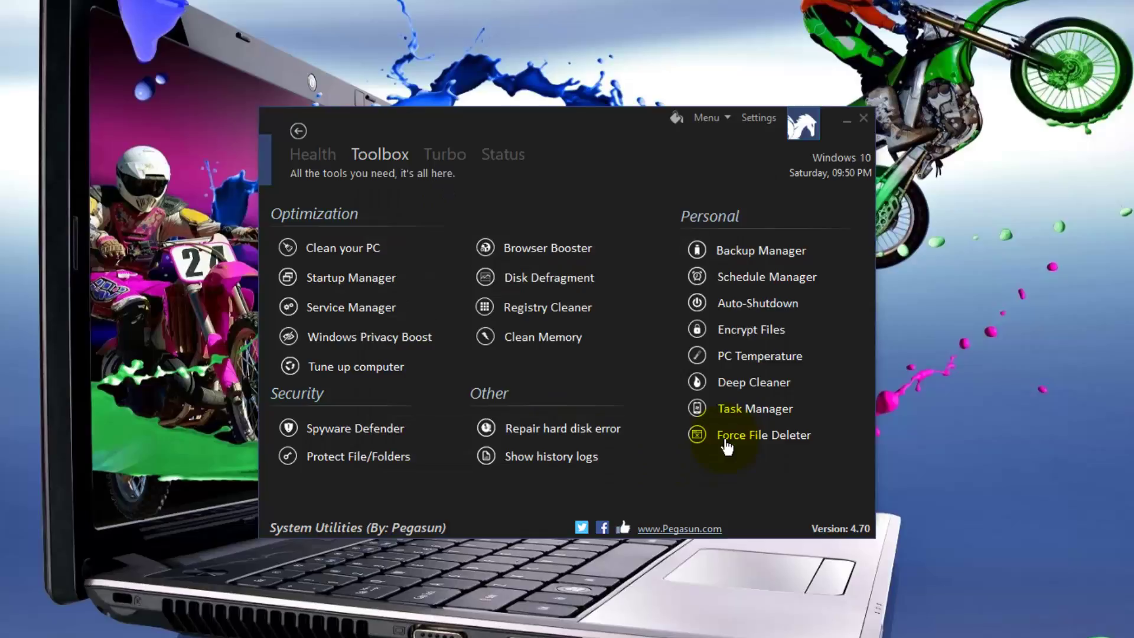
click(551, 460)
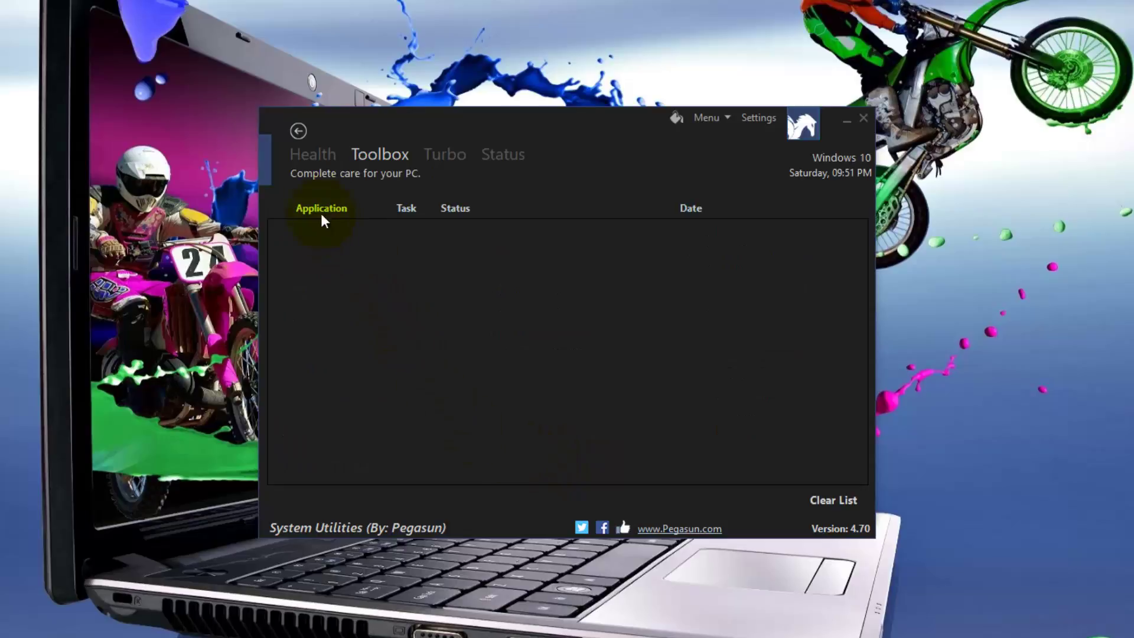
click(299, 130)
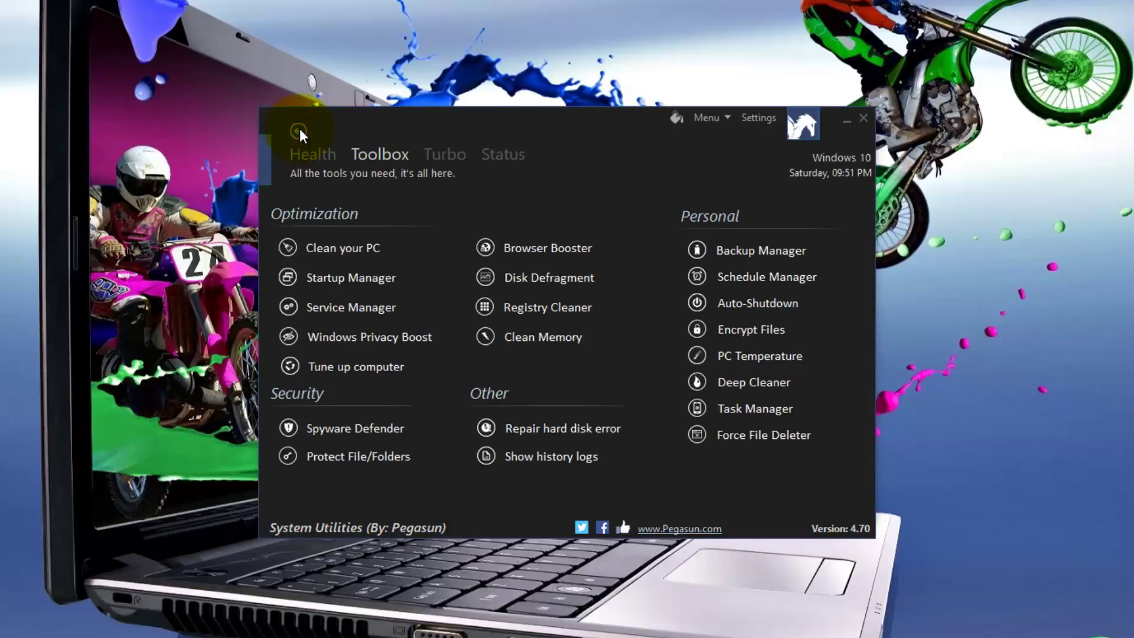
View the options for a new backup task in Backup Manager and close it without adding a task.
click(737, 249)
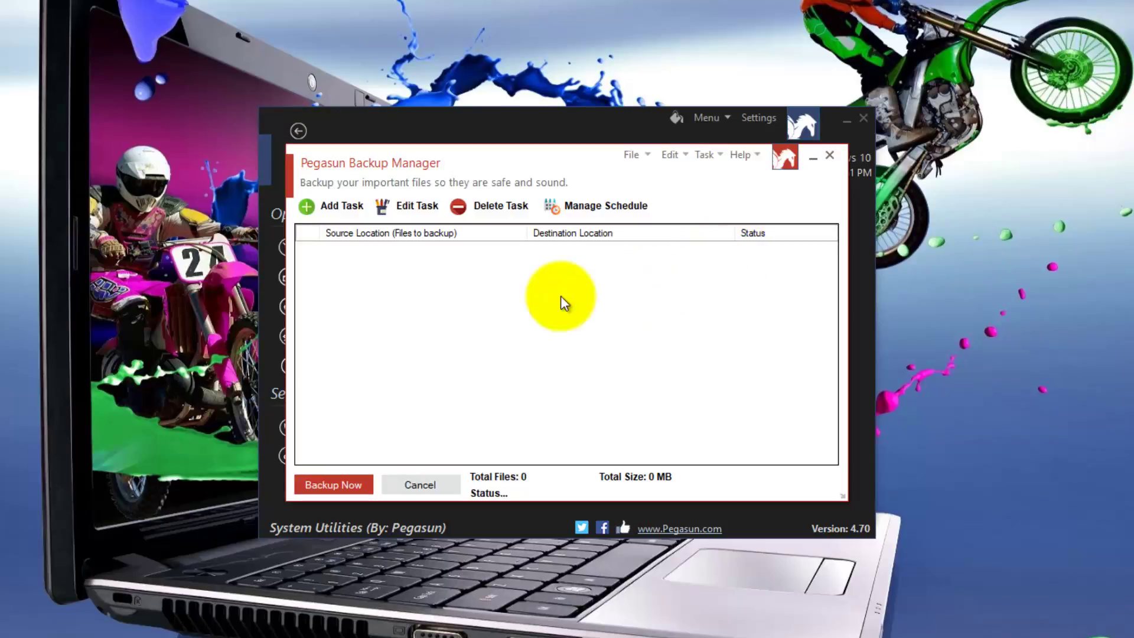
click(340, 205)
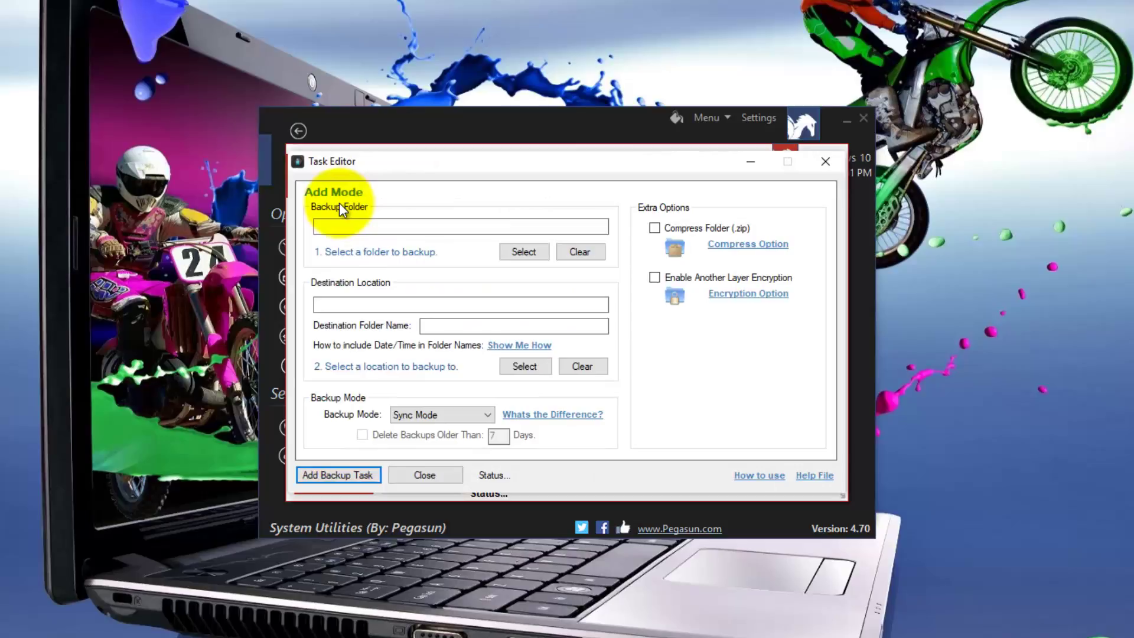
click(823, 167)
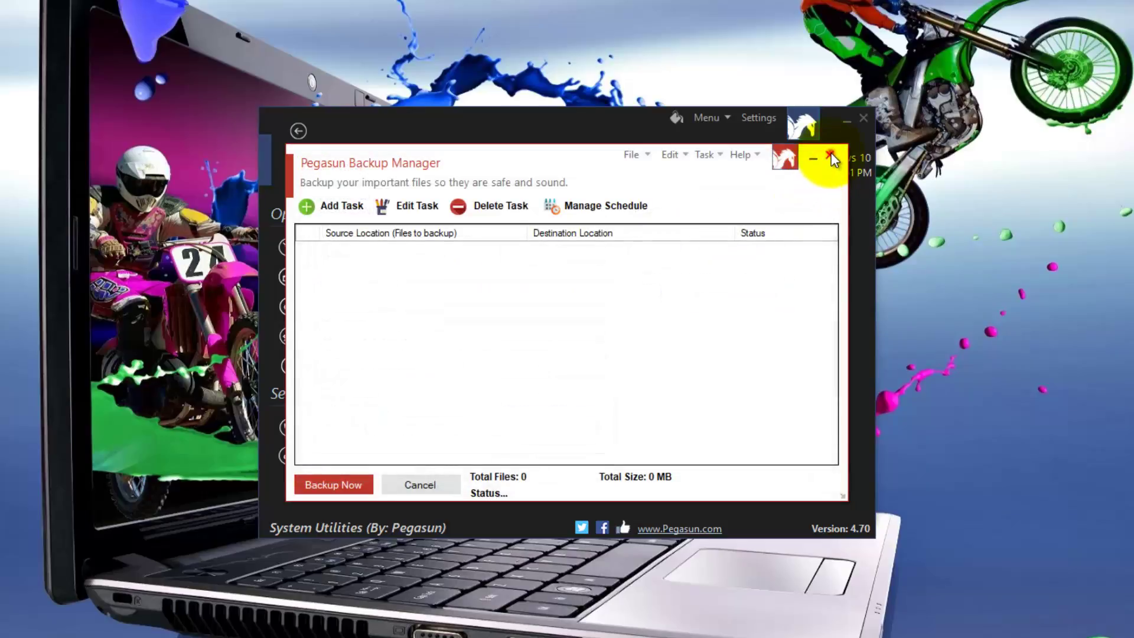
click(830, 157)
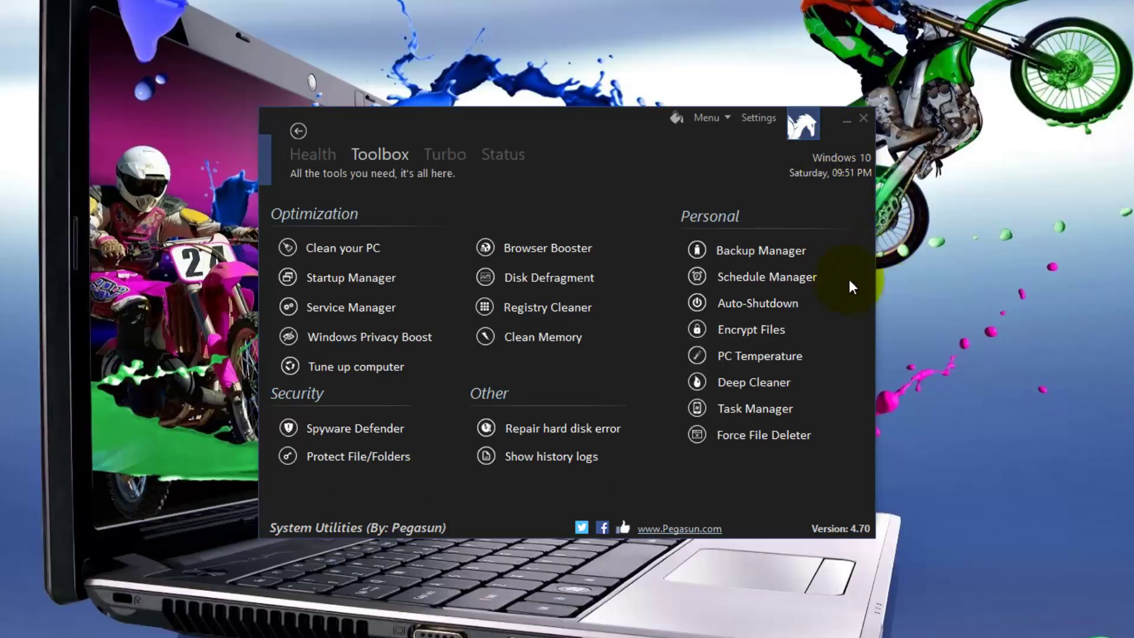
View the Schedule Manager and the options for an automatic shutdown task, and close both without adding a task.
click(762, 278)
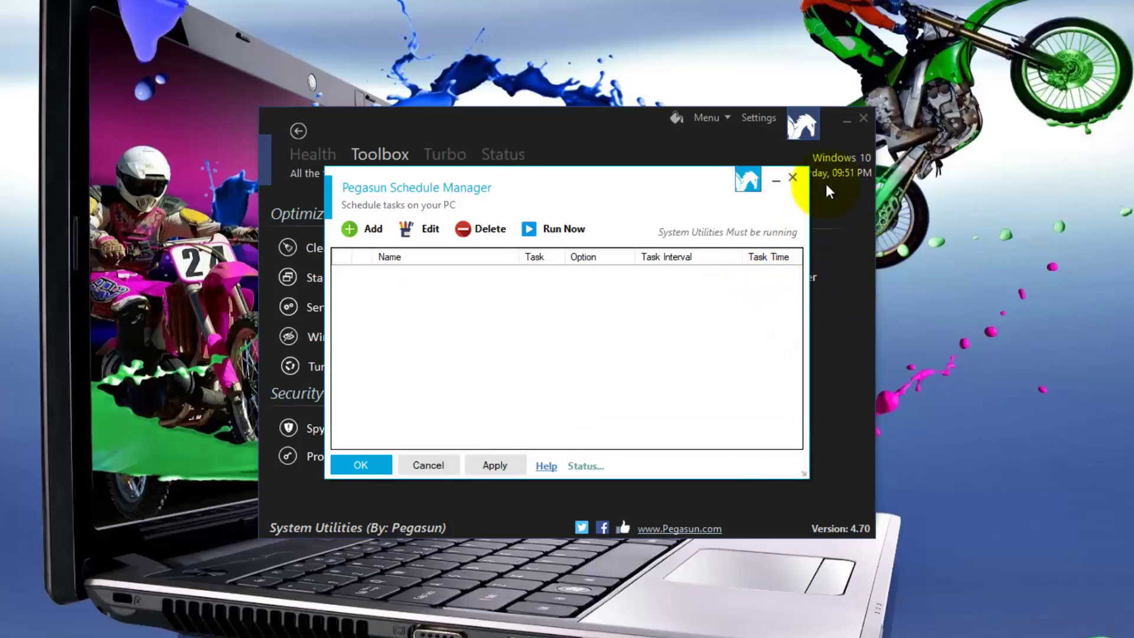
click(791, 176)
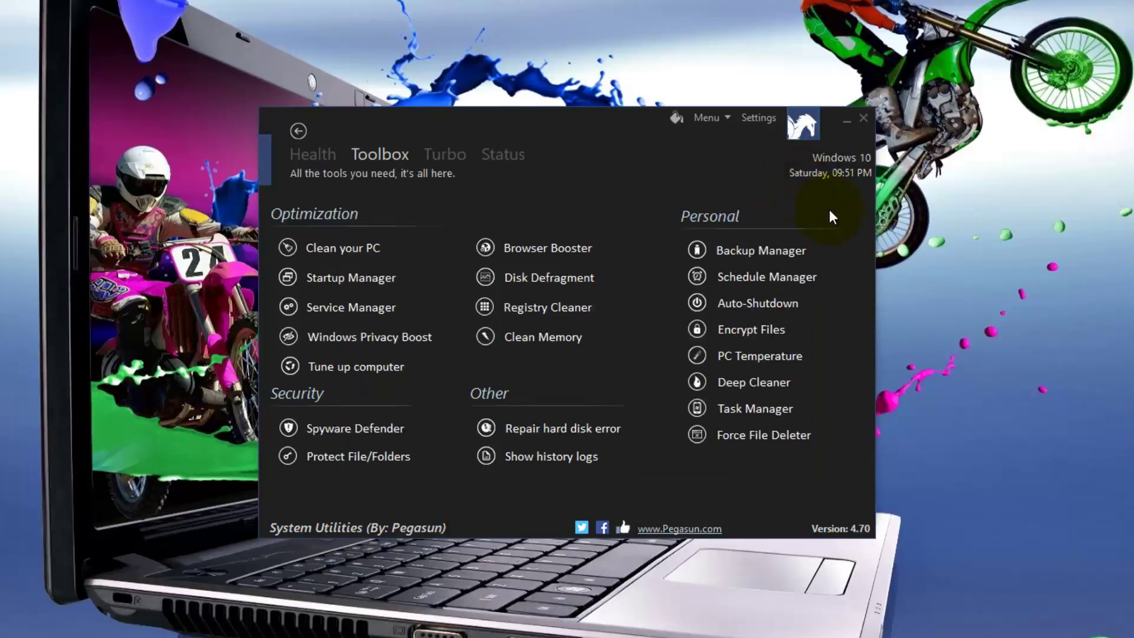
click(750, 303)
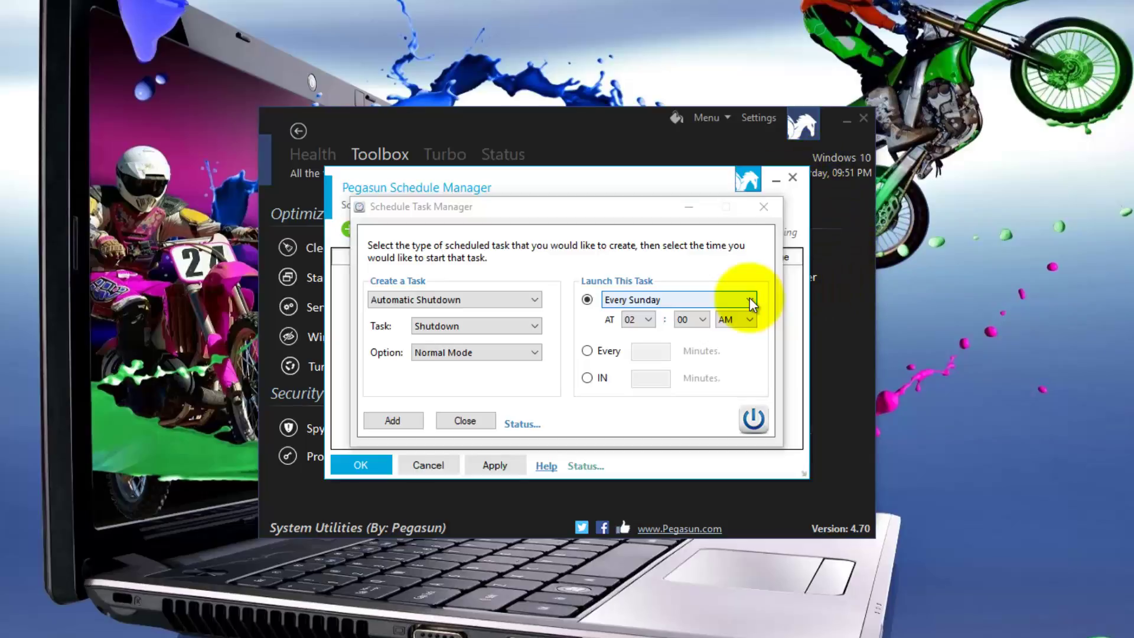
click(762, 208)
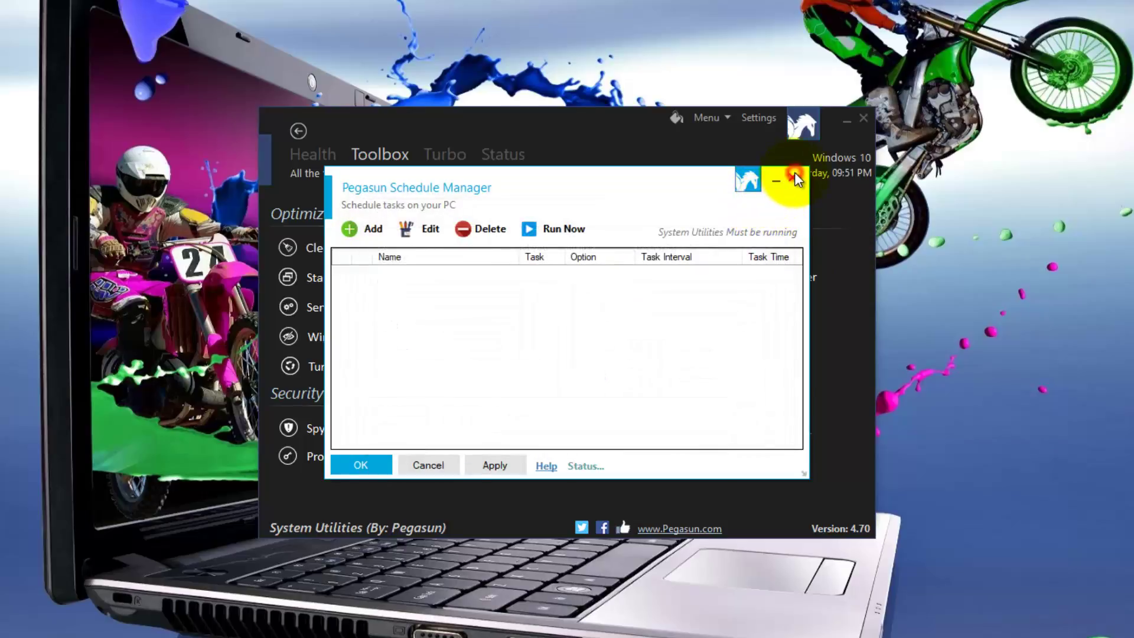
click(793, 178)
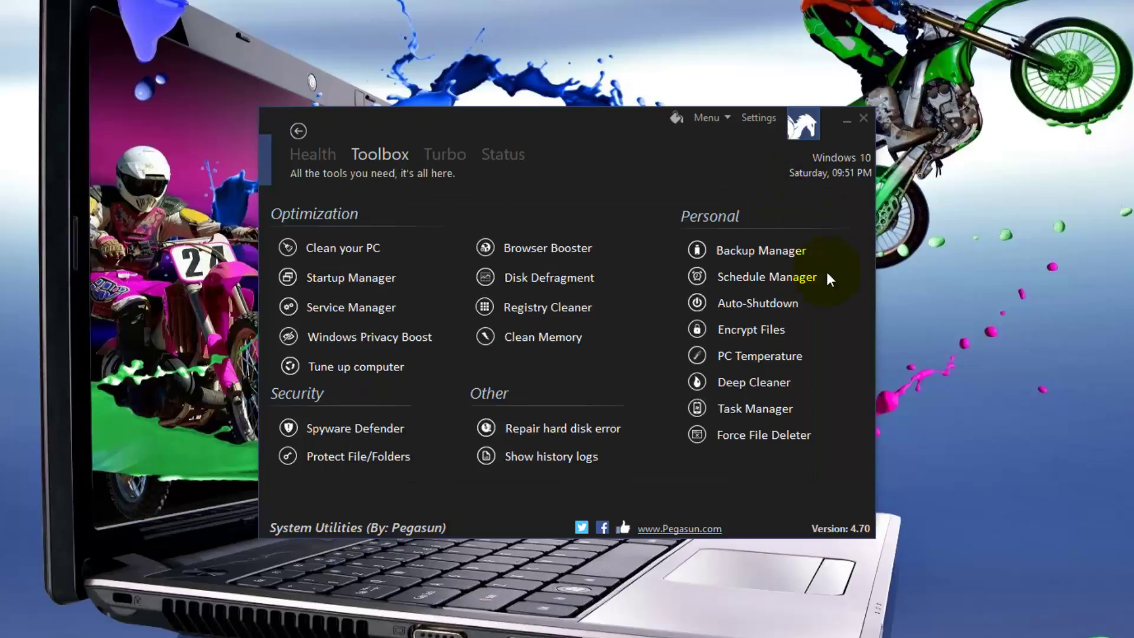
Look at the file encryption tool, check the detailed sensor readings and settings in Temperature Monitor, and close both.
click(745, 329)
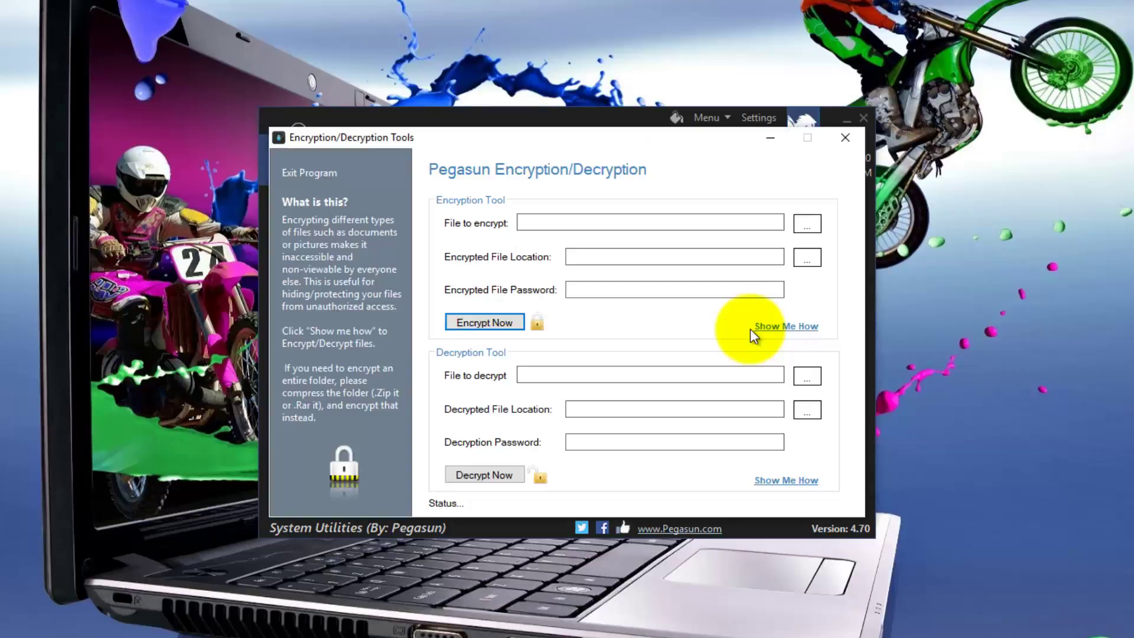
click(848, 136)
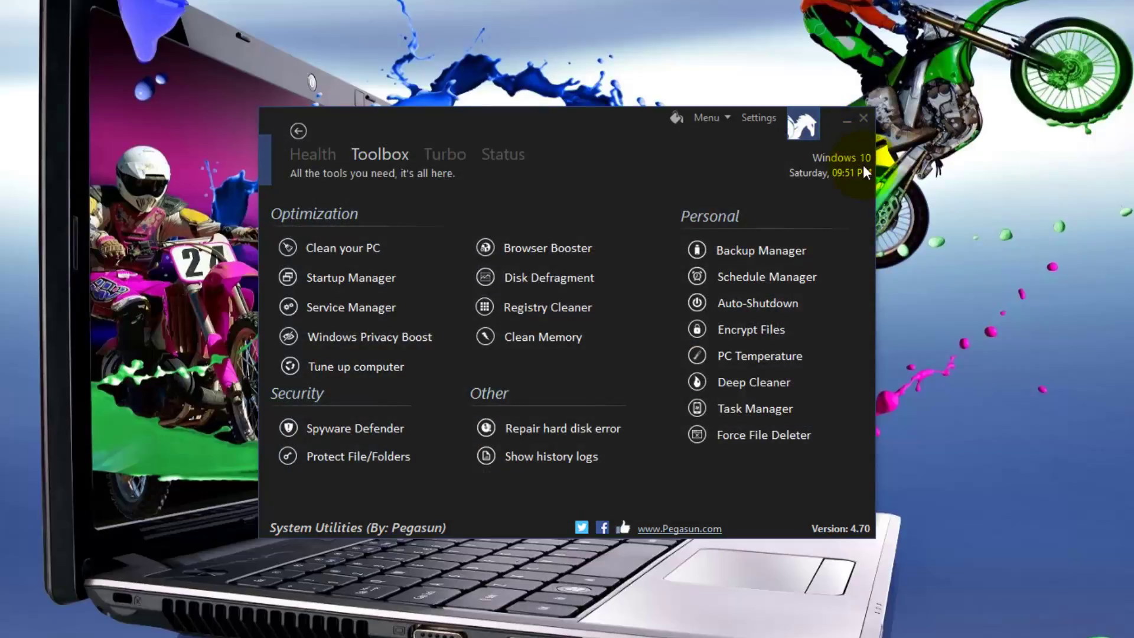
click(756, 356)
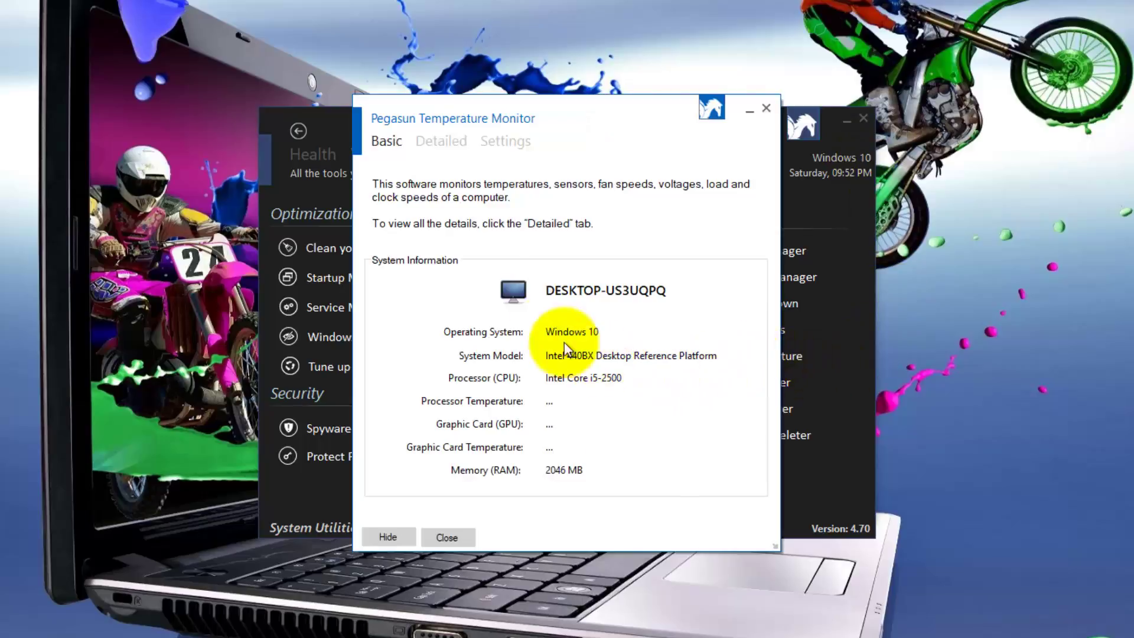
click(443, 141)
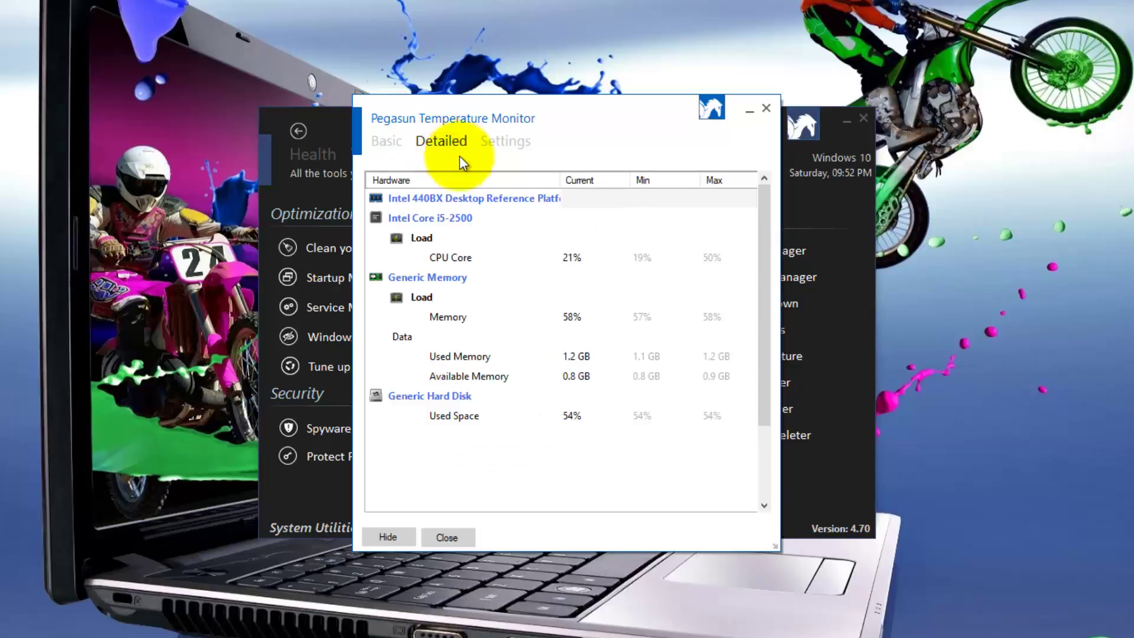
click(510, 142)
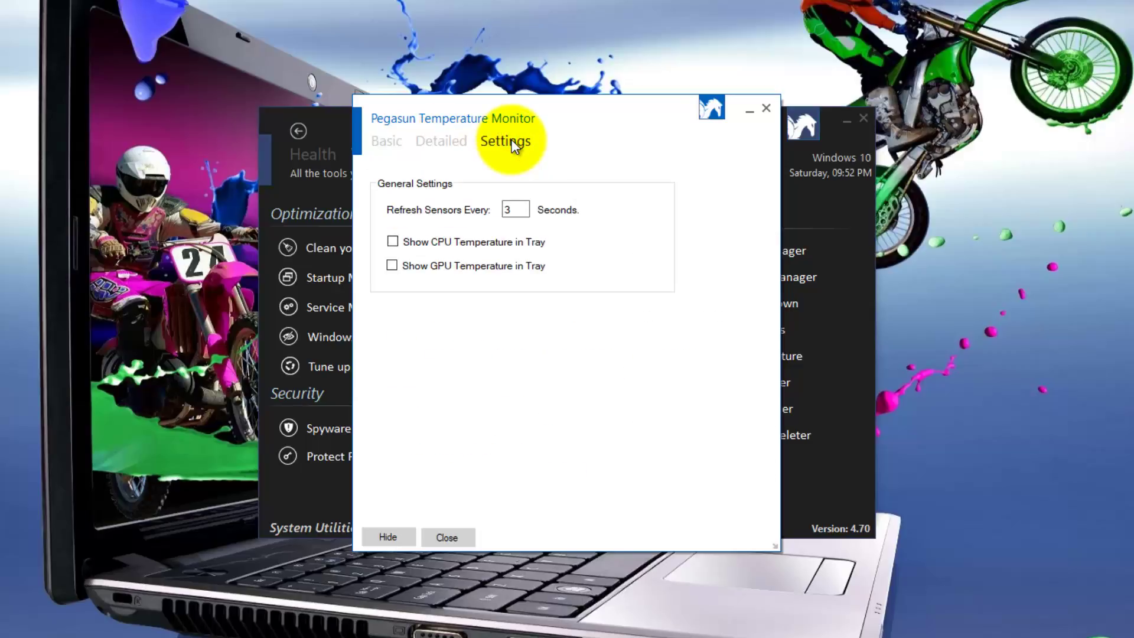
click(440, 537)
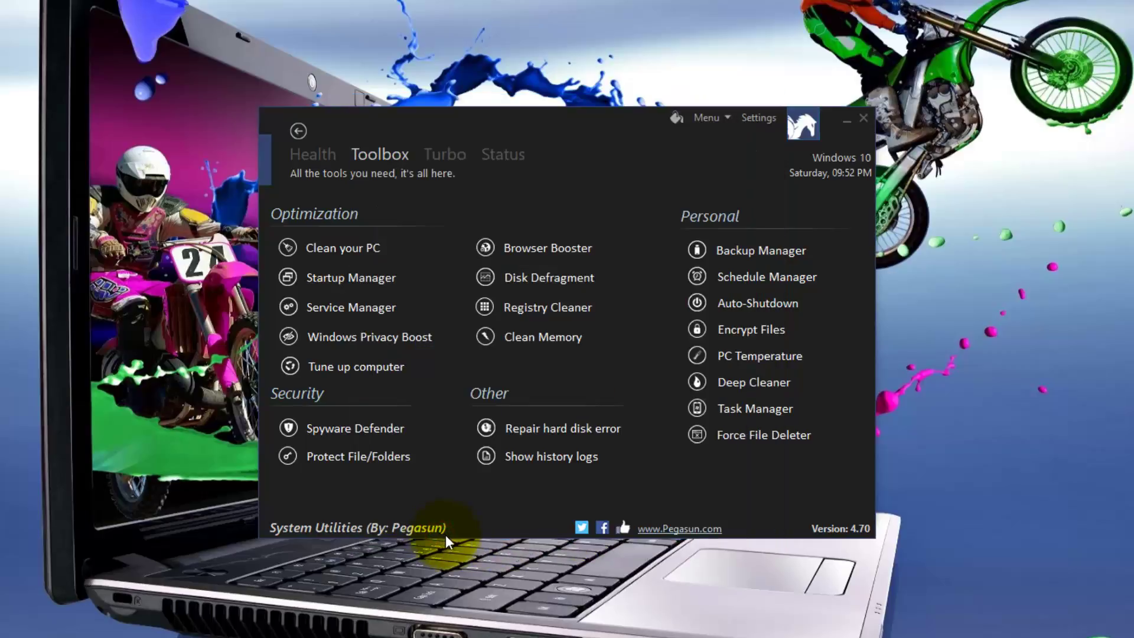
Scan drive C:\ with Deep Cleaner, permanently delete all the junk files found, and close the cleaner.
click(747, 384)
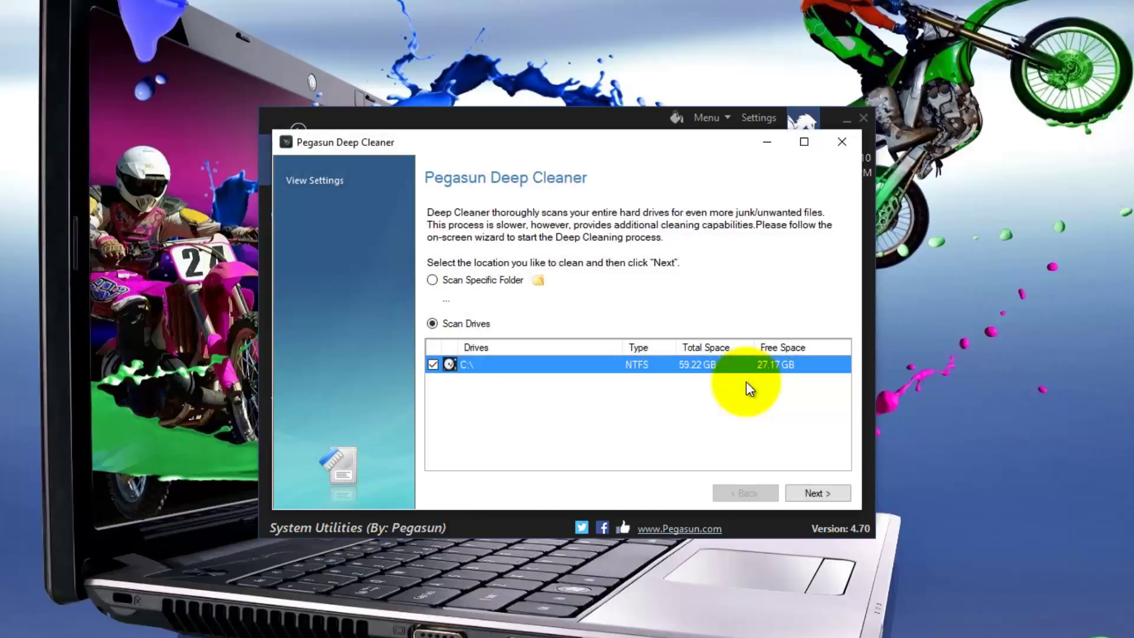
click(827, 495)
click(827, 494)
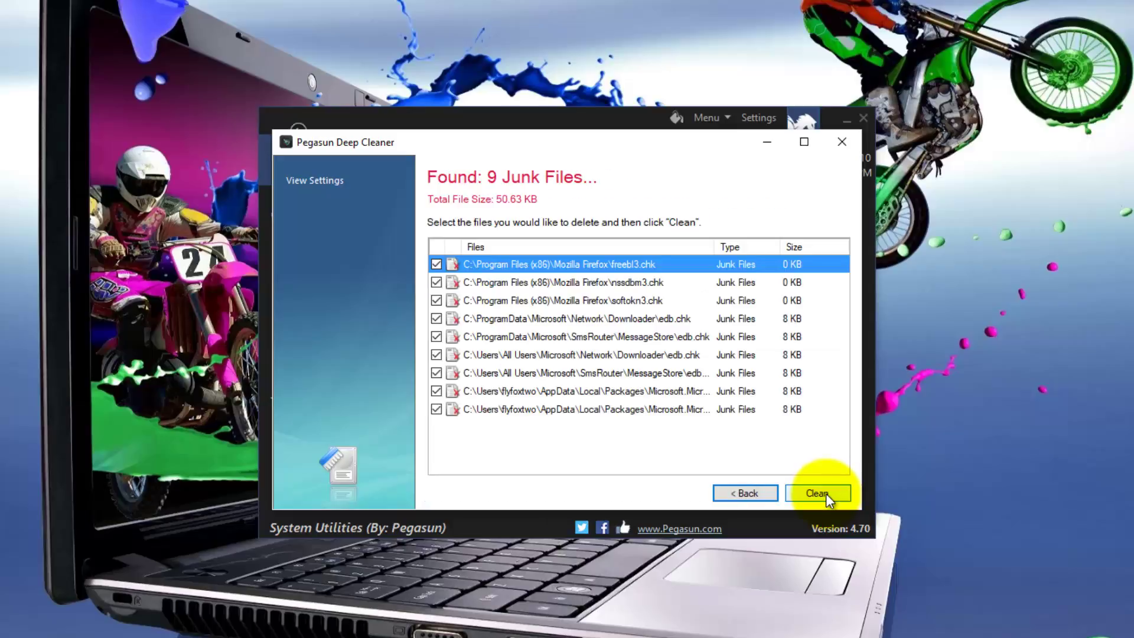
click(826, 493)
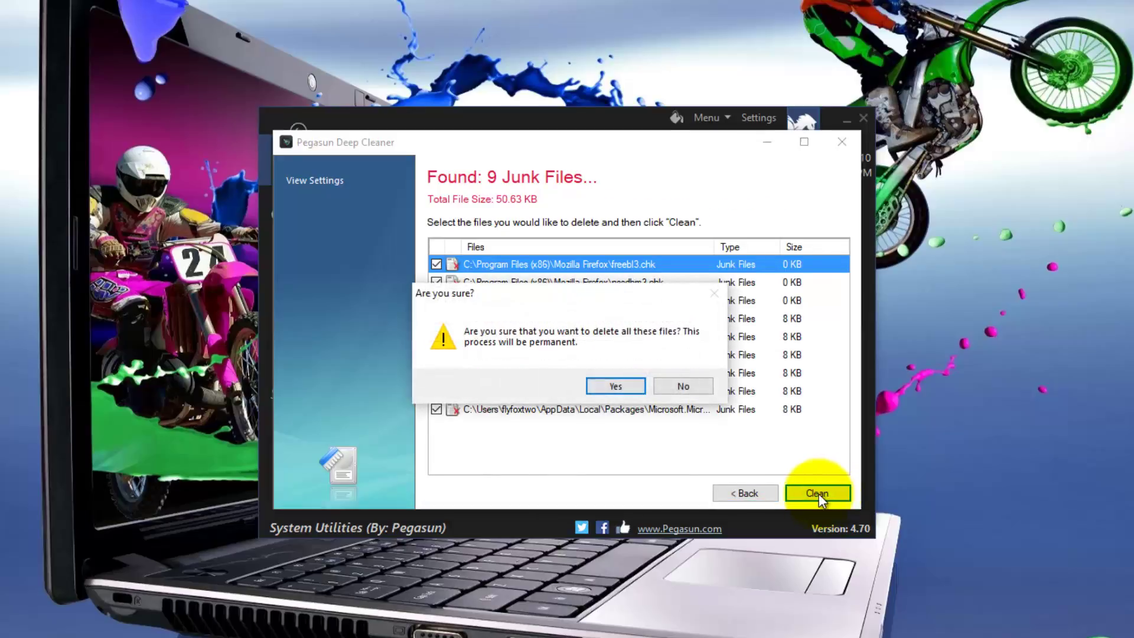
click(615, 385)
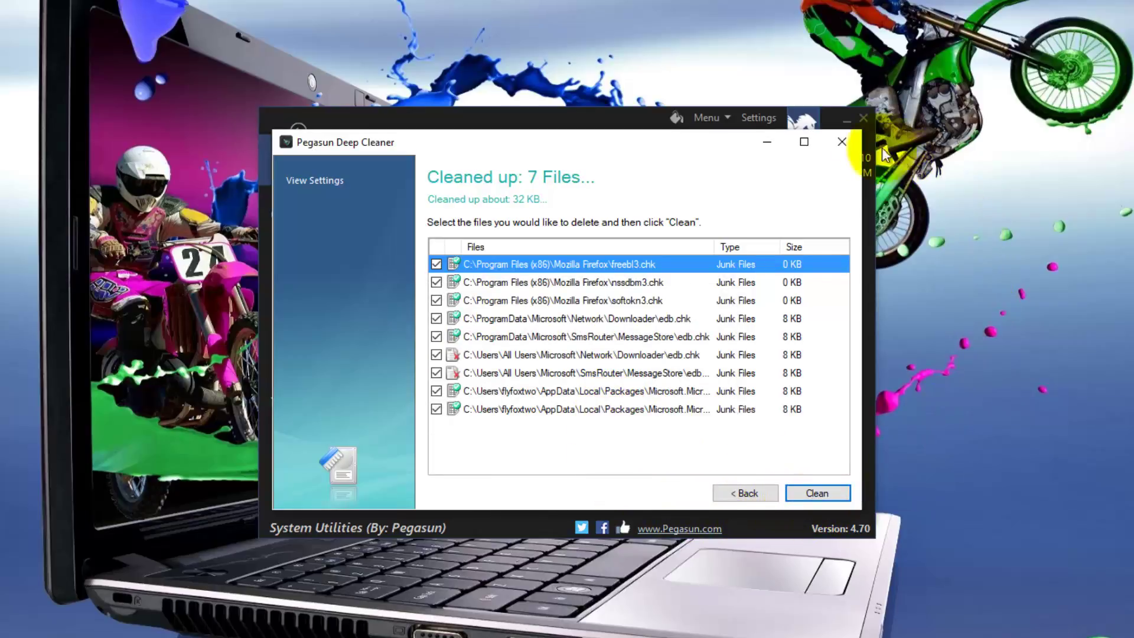
click(841, 142)
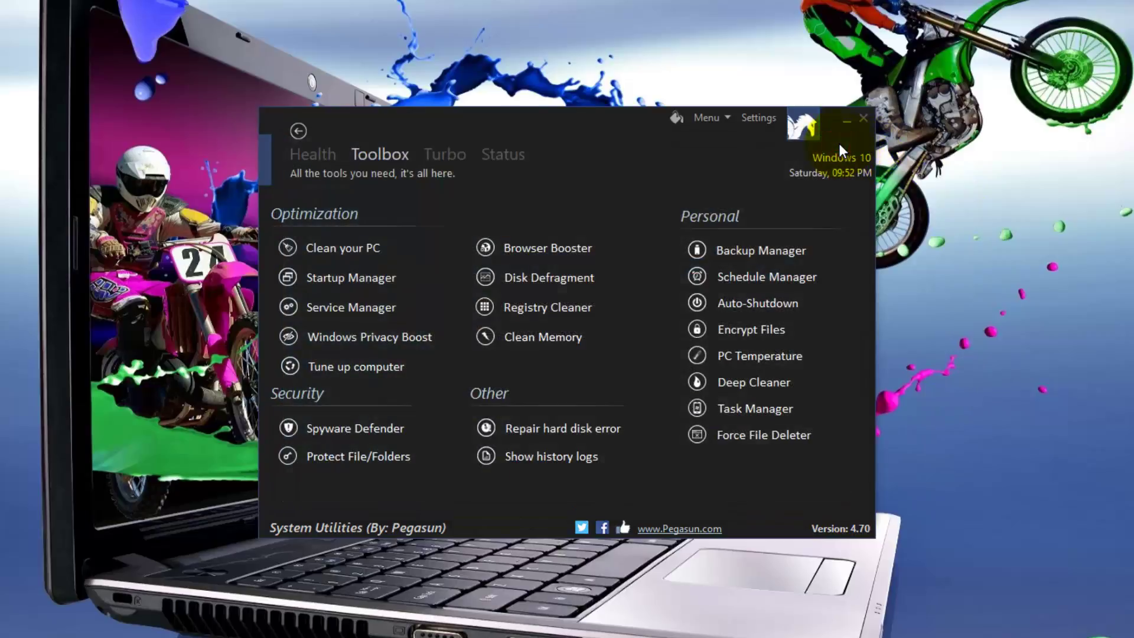
View the running processes in Pegasun Task Manager and the Force Deleter options, and close both without deleting anything.
click(744, 409)
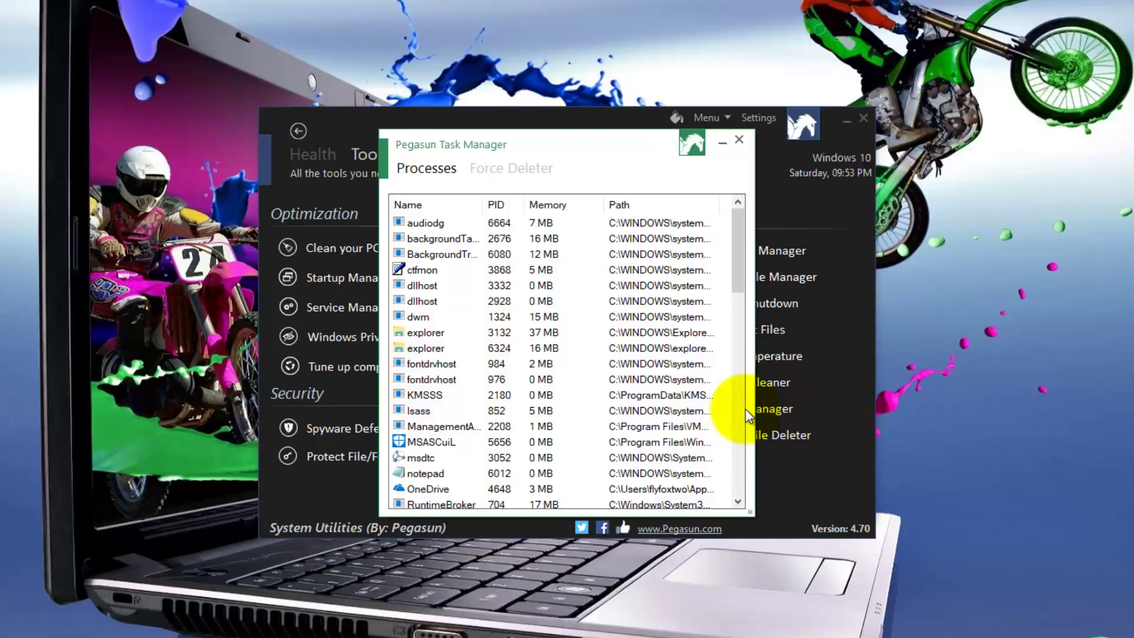
click(740, 137)
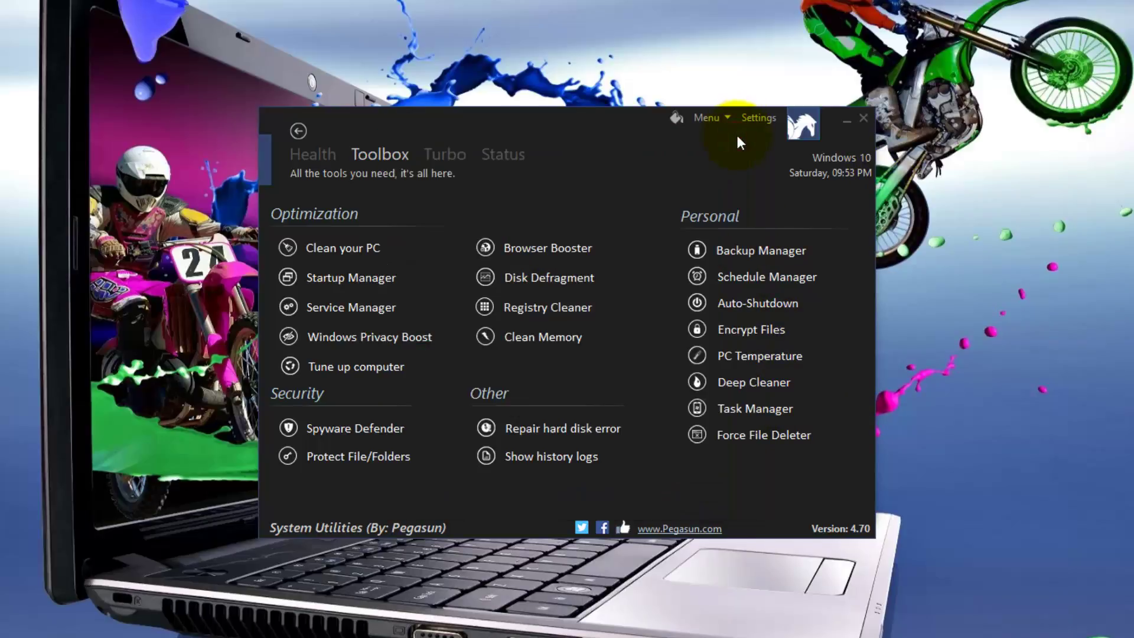
click(752, 435)
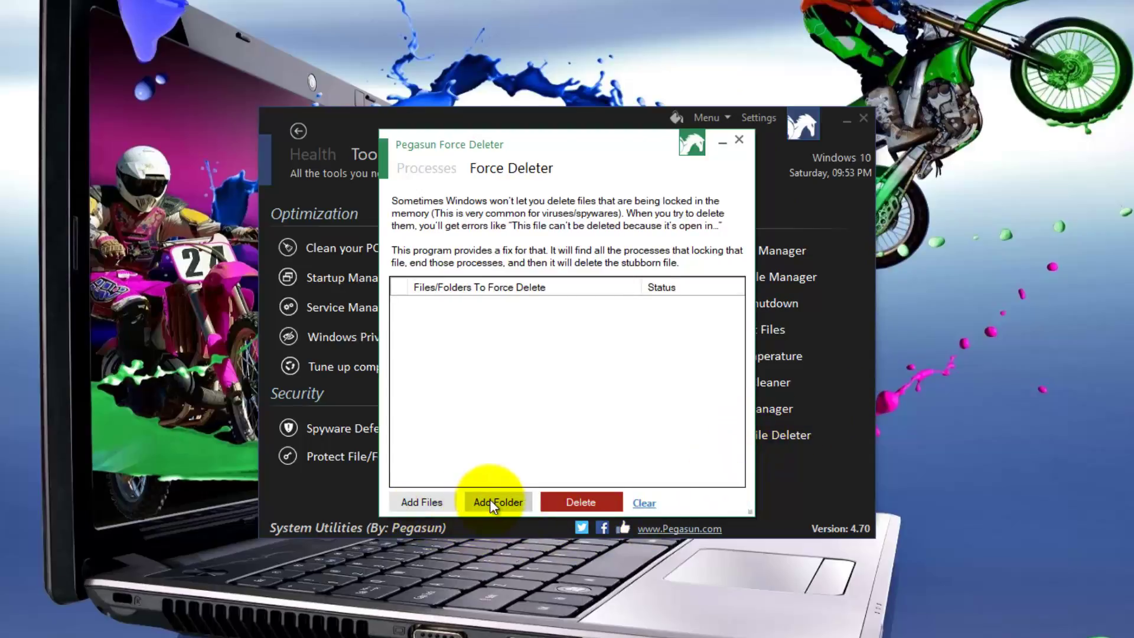
click(738, 141)
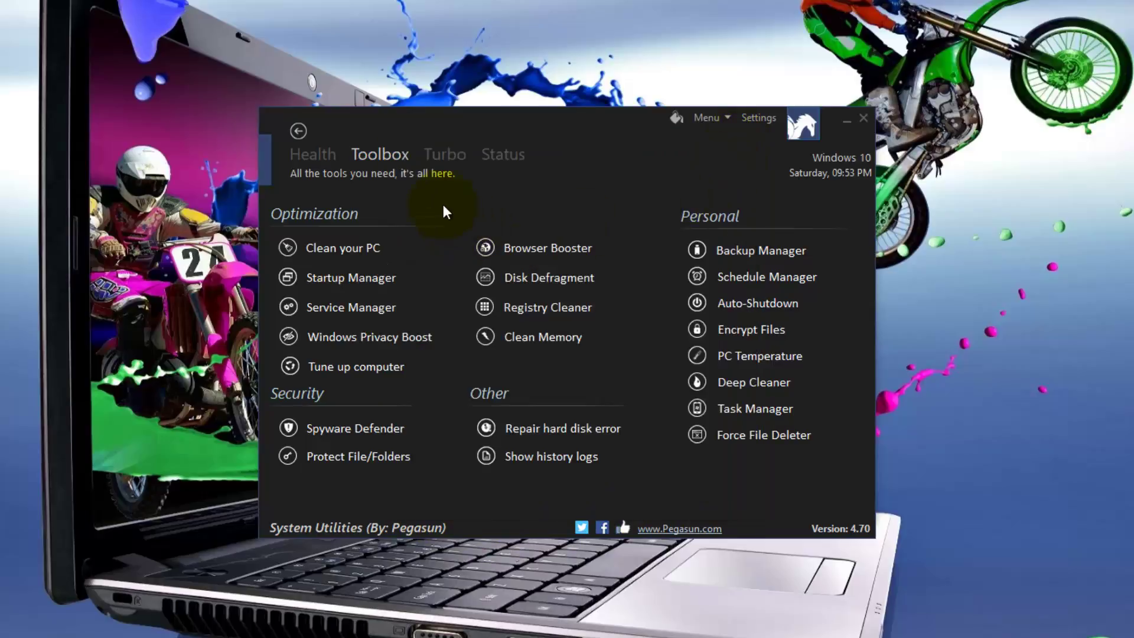
Configure Turbo Mode with the suggested services, processes and High Performance Mode, add Enable on Startup, and turn Turbo Mode on.
click(448, 155)
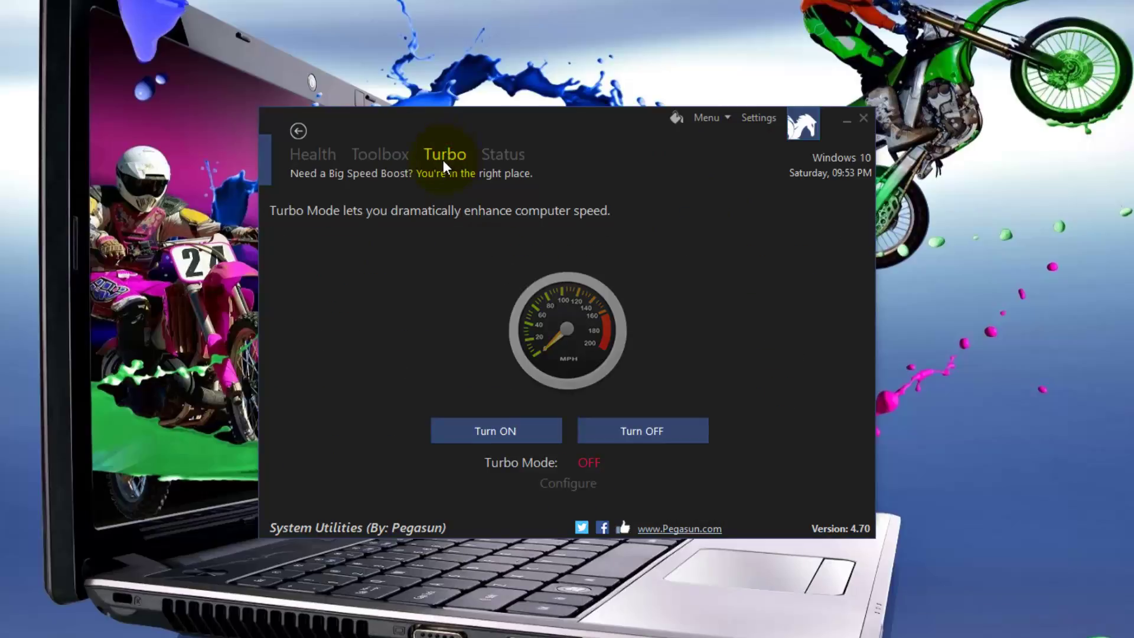
click(568, 485)
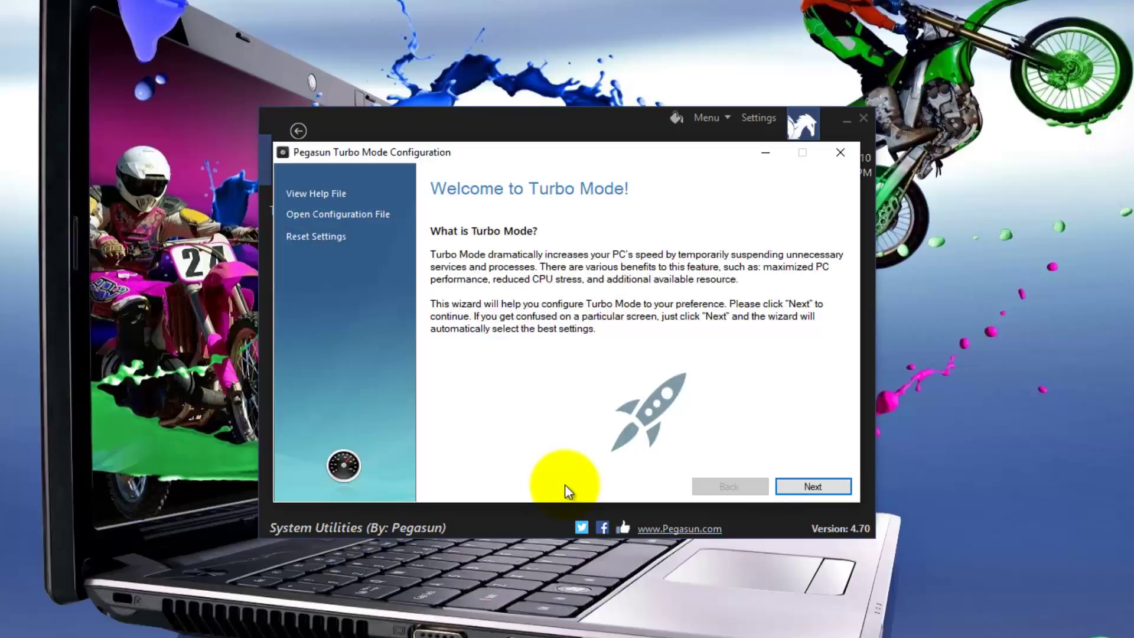
click(811, 487)
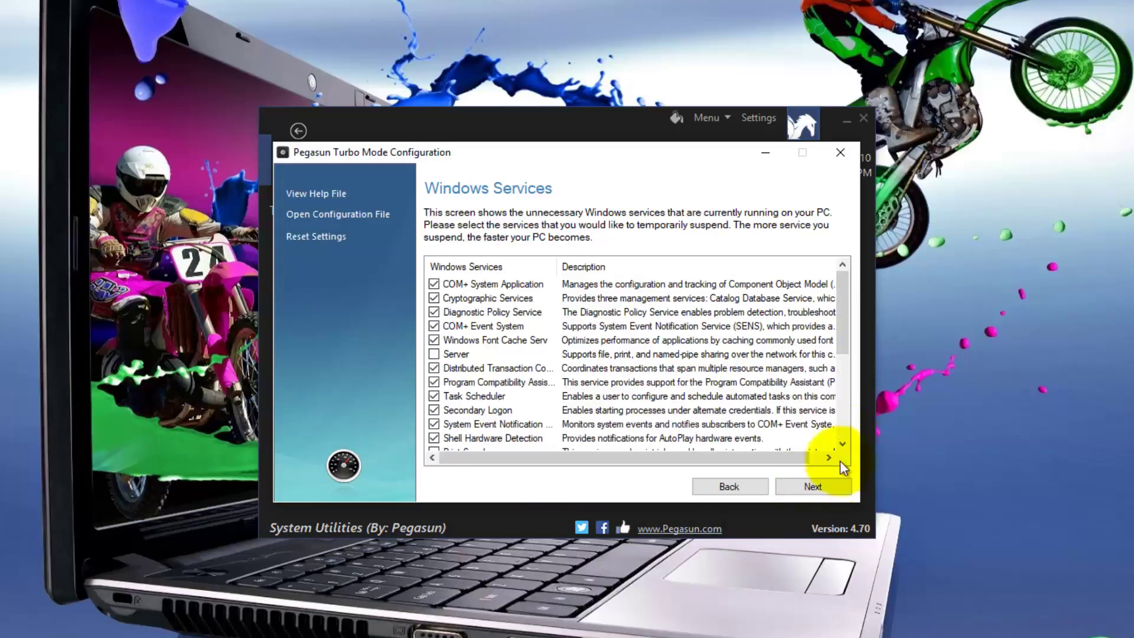
mouse_move(845, 340)
mouse_down()
mouse_move(854, 431)
mouse_move(841, 328)
mouse_up()
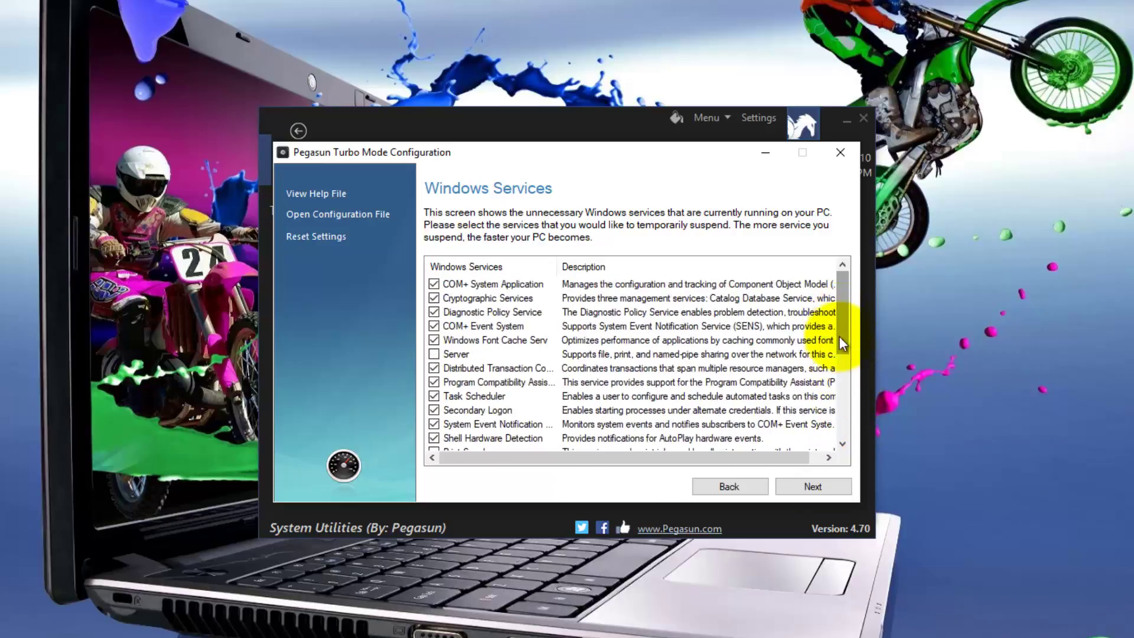
click(814, 486)
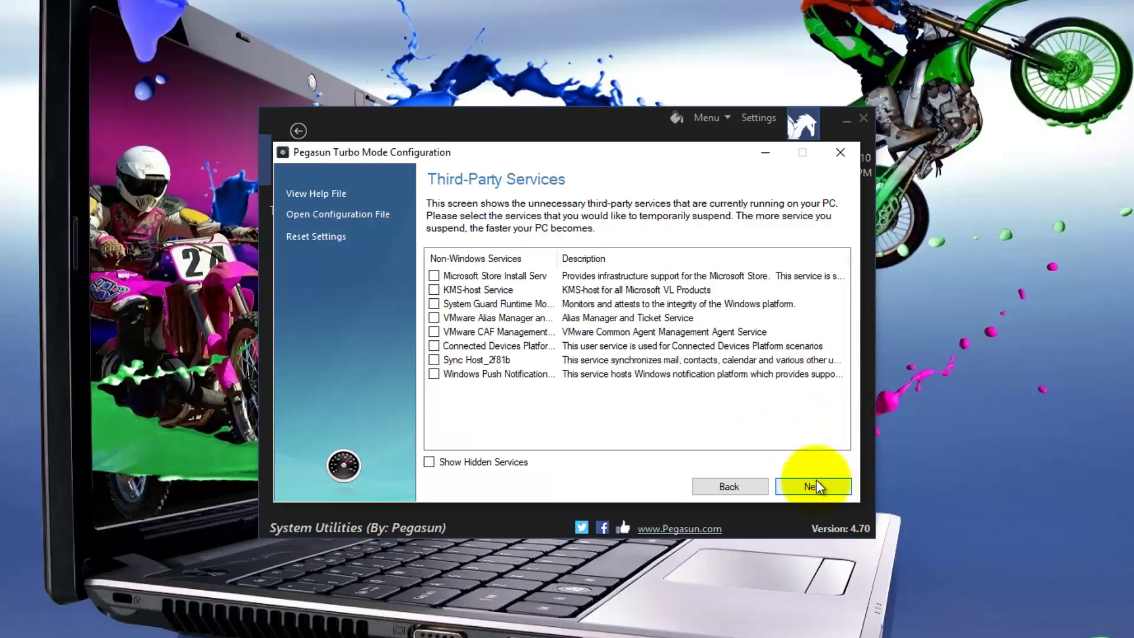
click(815, 482)
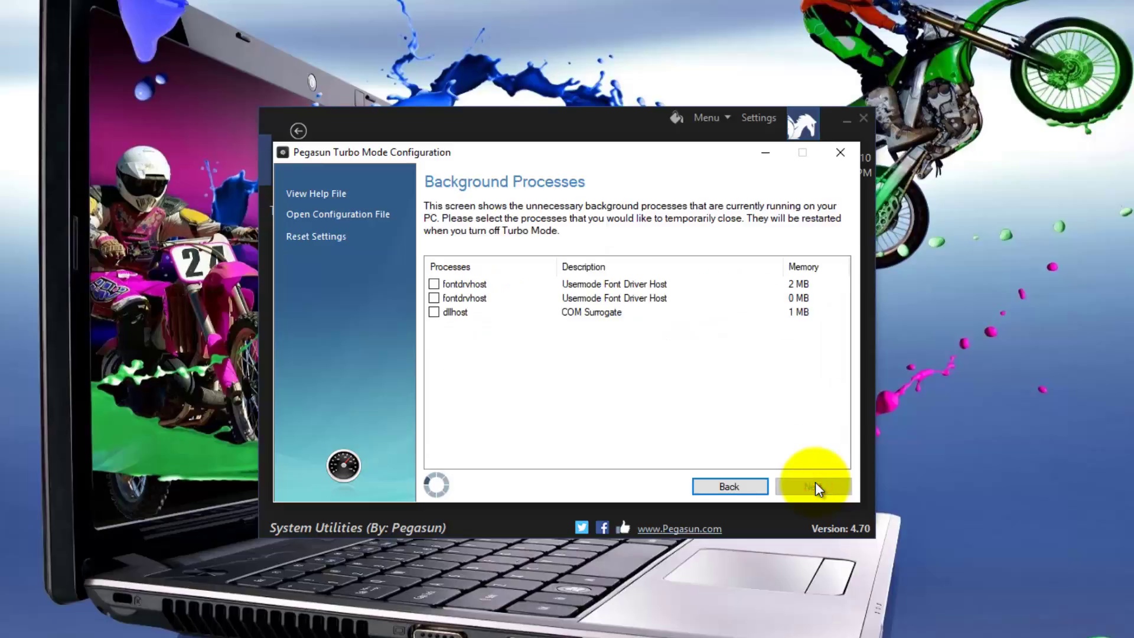
click(815, 484)
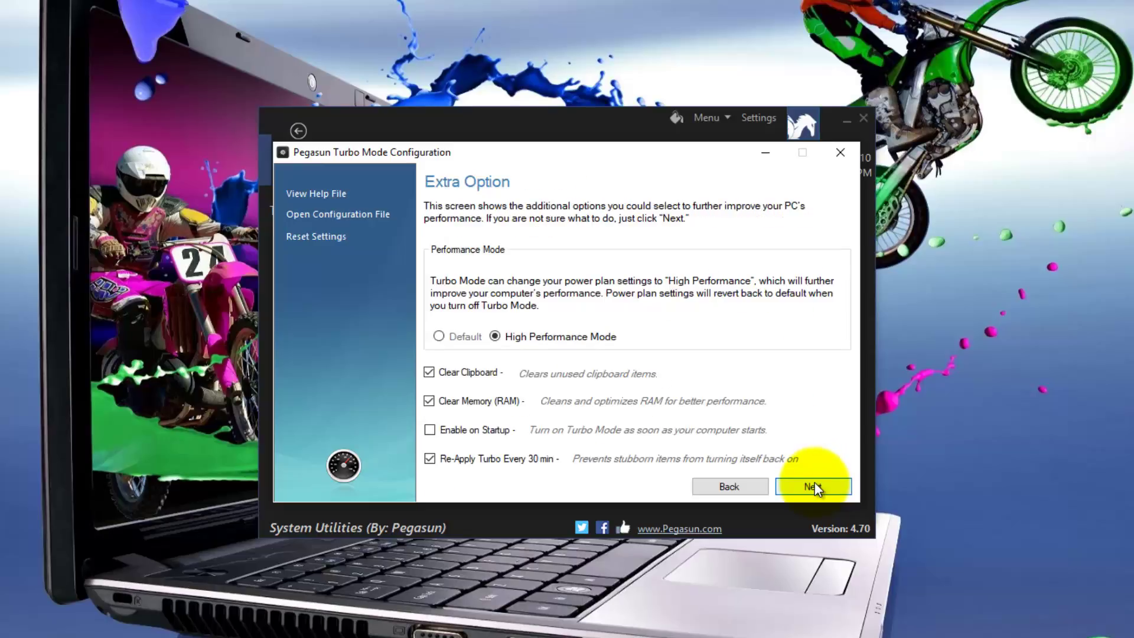
click(428, 430)
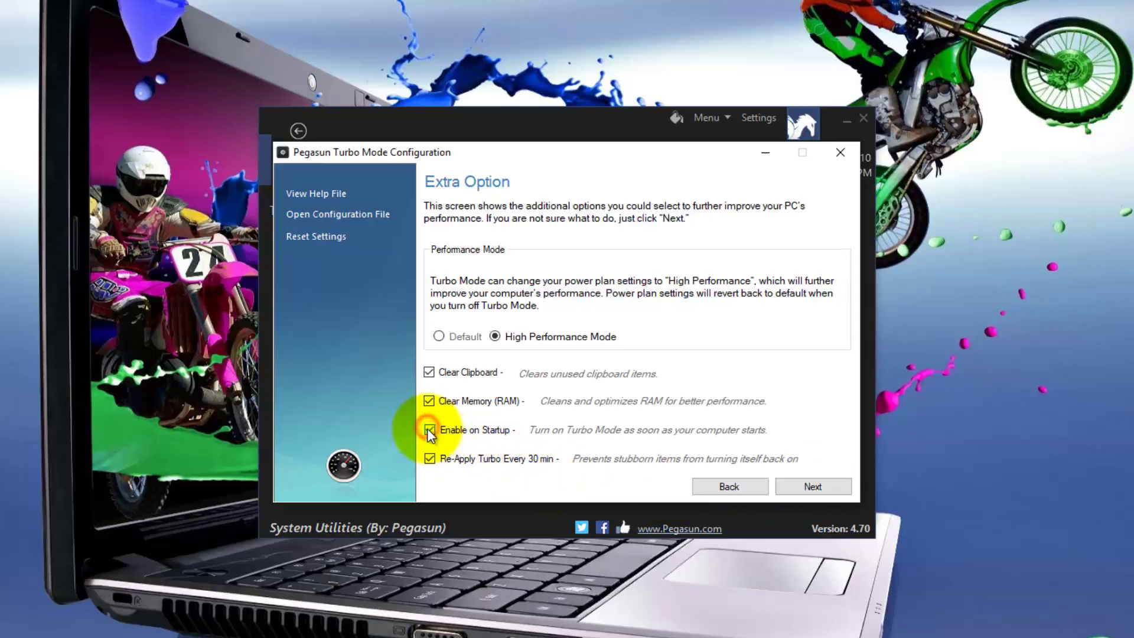
click(816, 481)
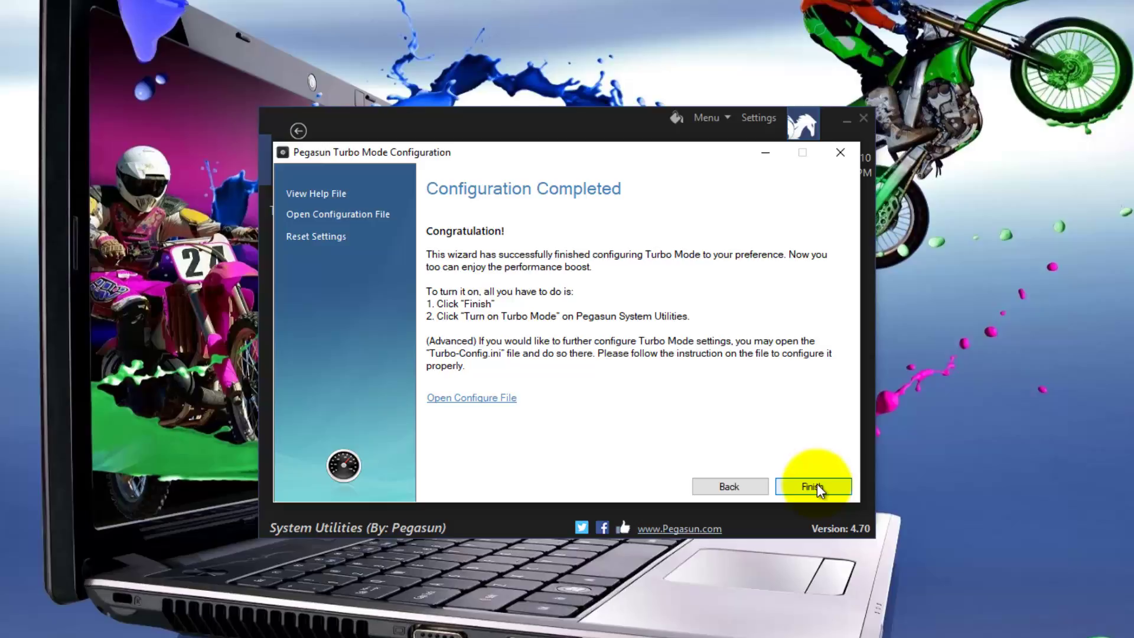
click(816, 487)
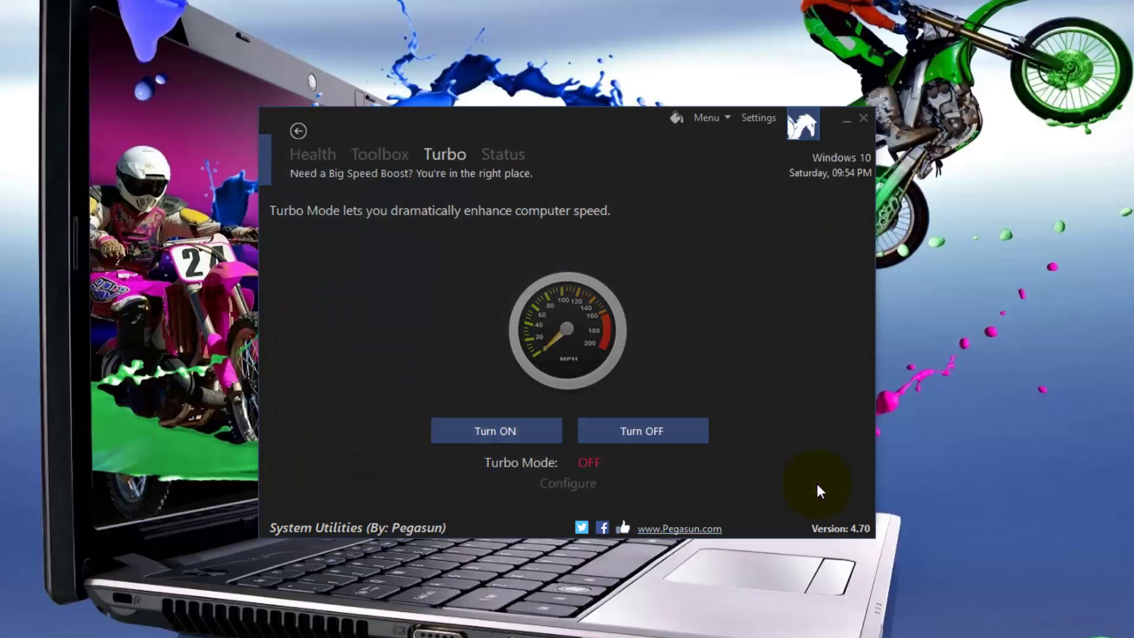
click(484, 427)
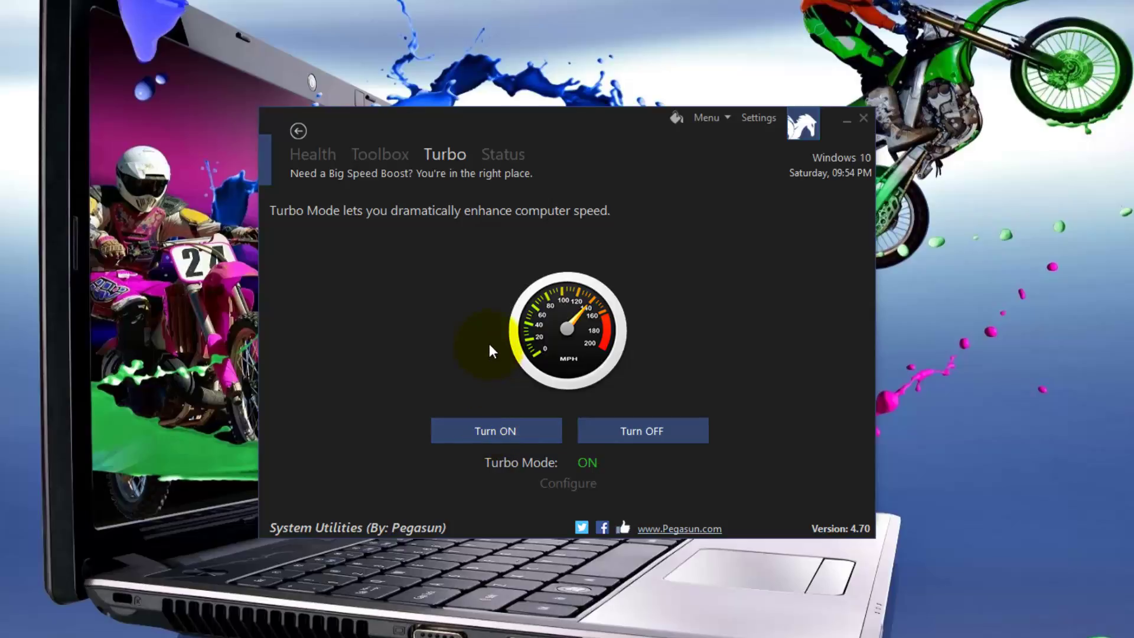
Review the 1-Click Maintenance summary and the Health overview, and close Pegasun System Utilities.
click(504, 156)
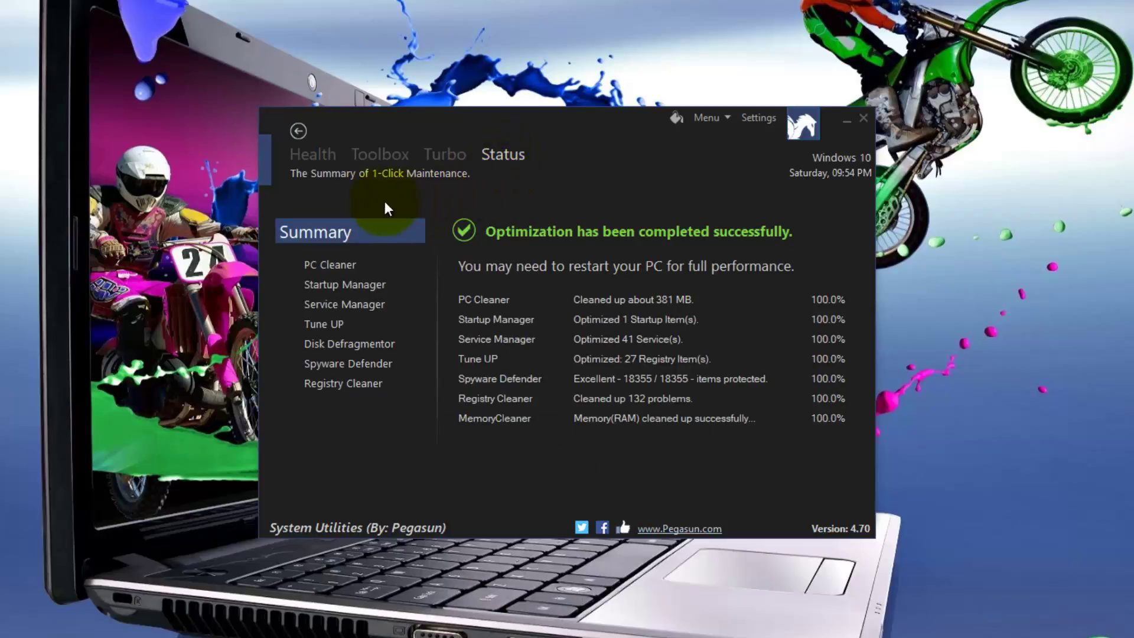
click(304, 152)
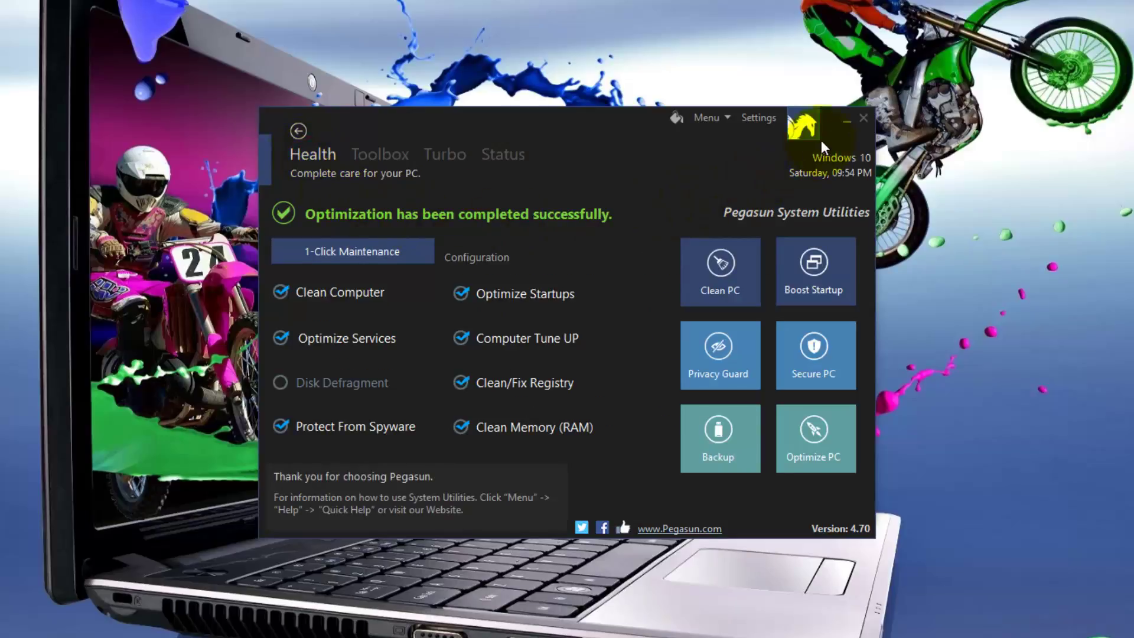
click(866, 118)
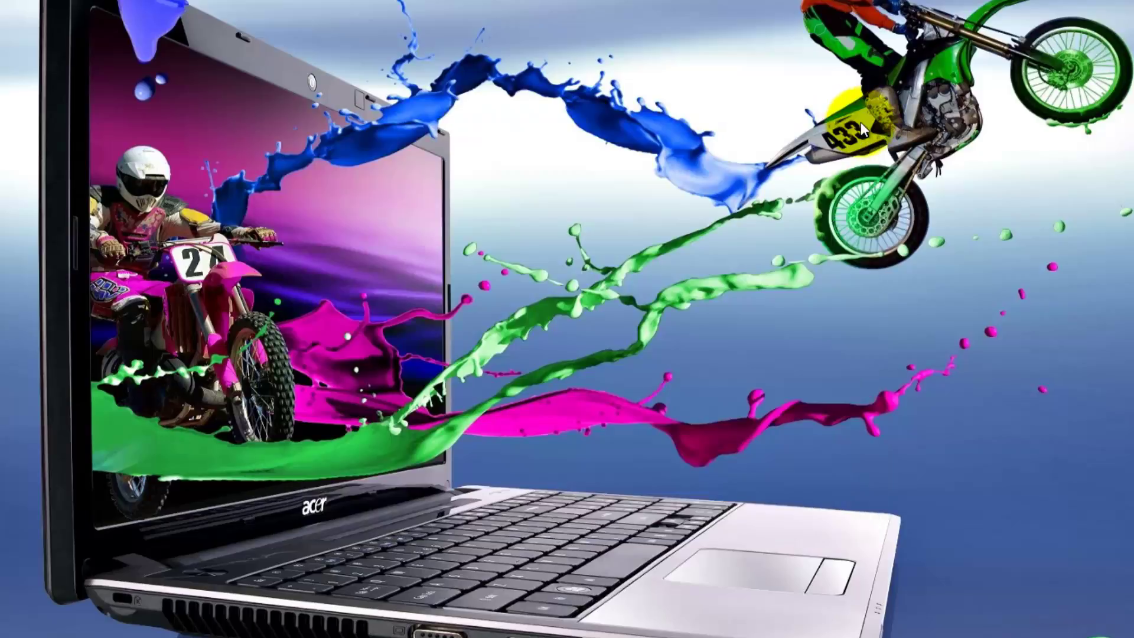